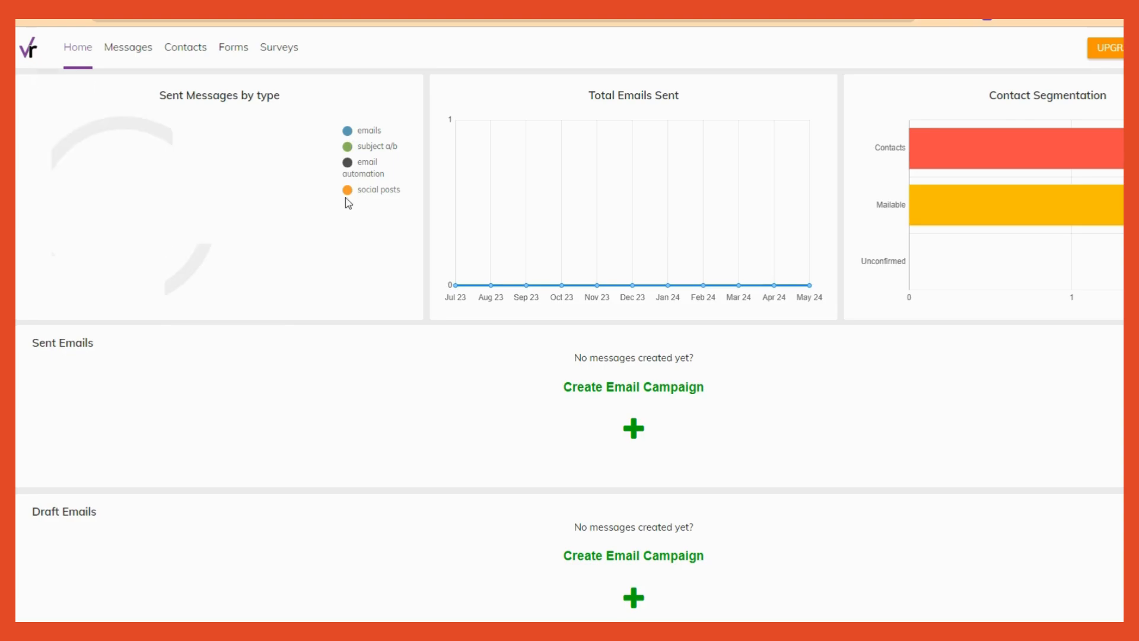
Create an email contact list named "Hello Bar List" without adding contacts, and refresh the list overview
click(196, 56)
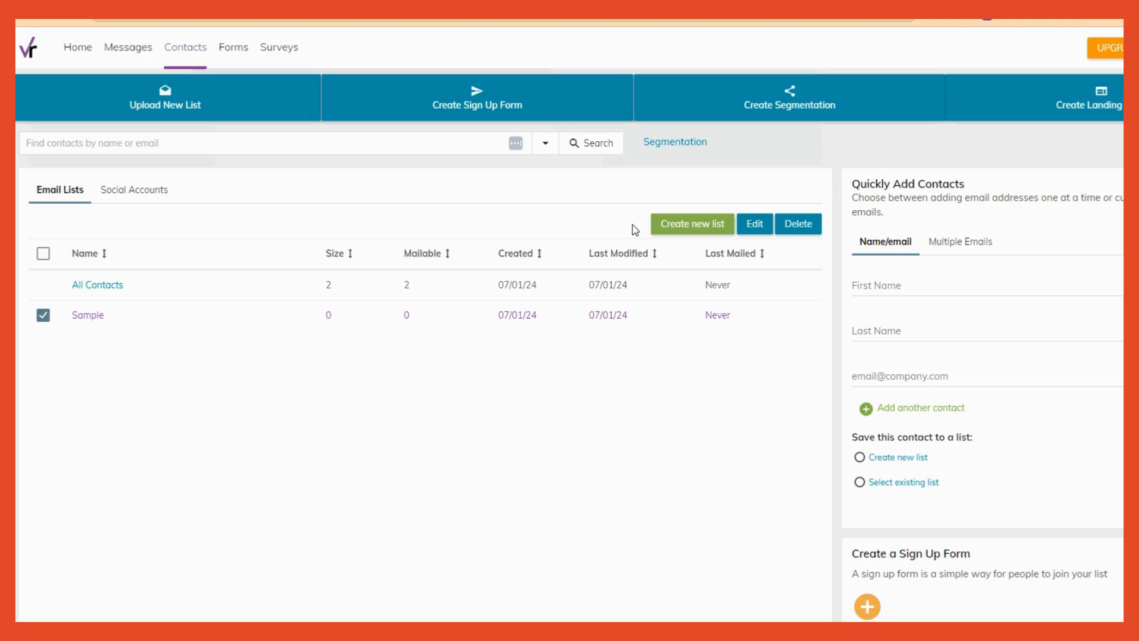
click(696, 233)
click(569, 304)
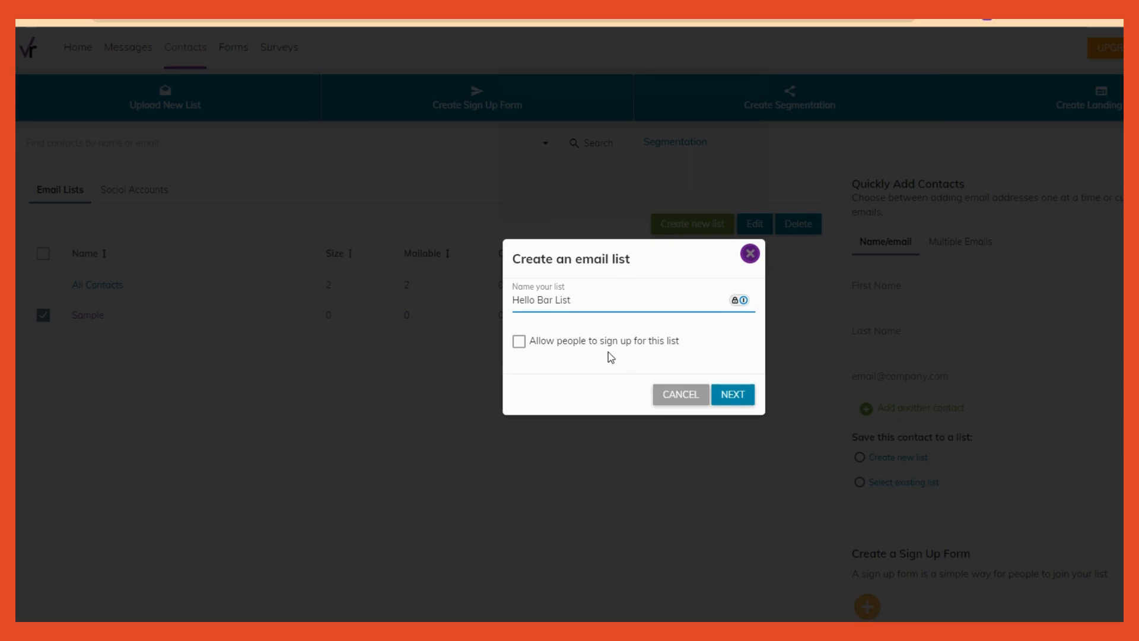
click(749, 394)
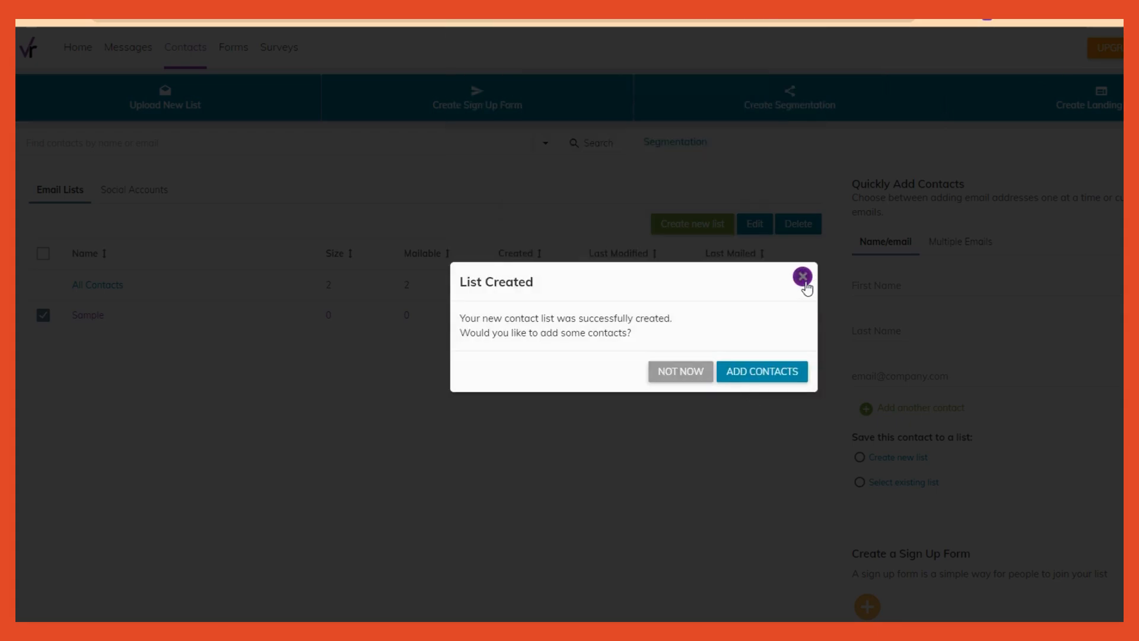
click(681, 373)
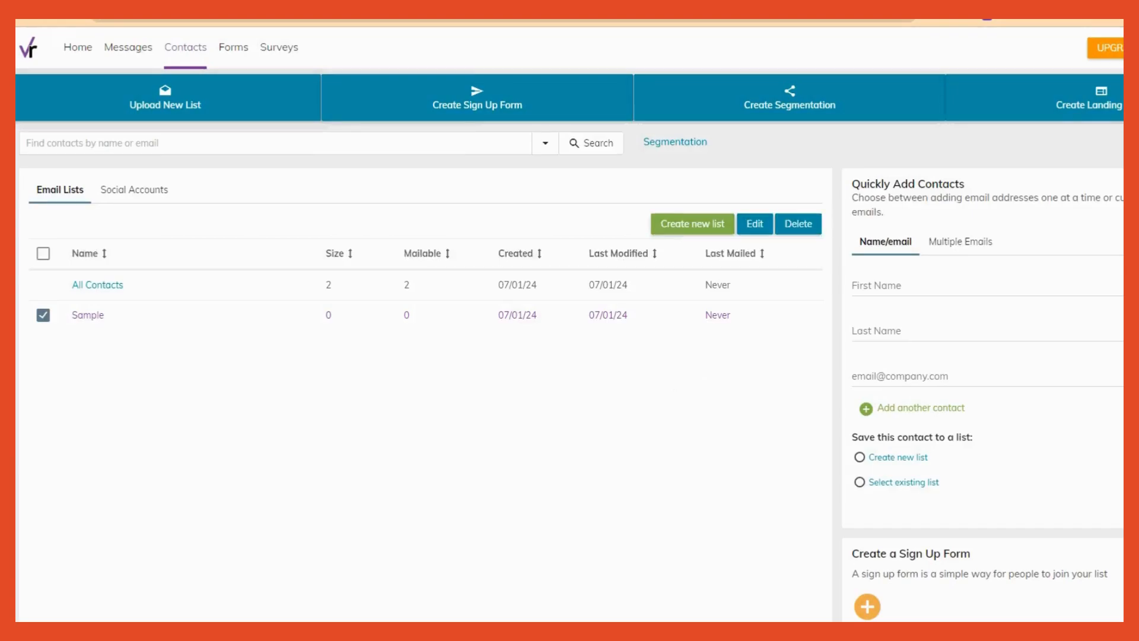
click(77, 27)
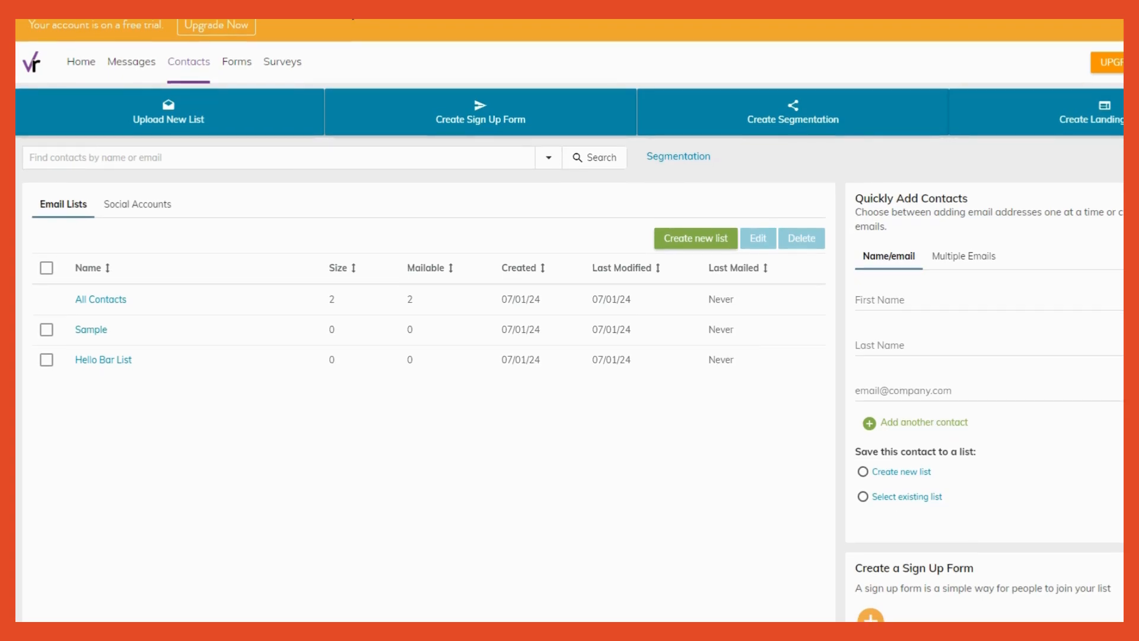
Create an email automation named "Hello Bar Autoresponder" that is sent to contacts added to Hello Bar List
click(131, 63)
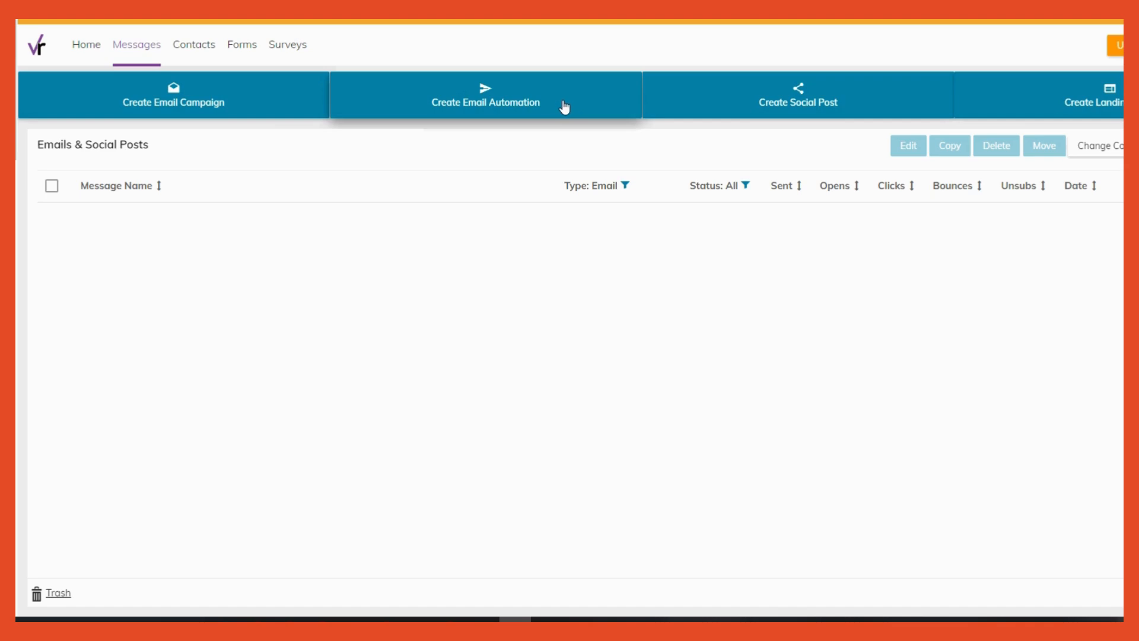
click(511, 103)
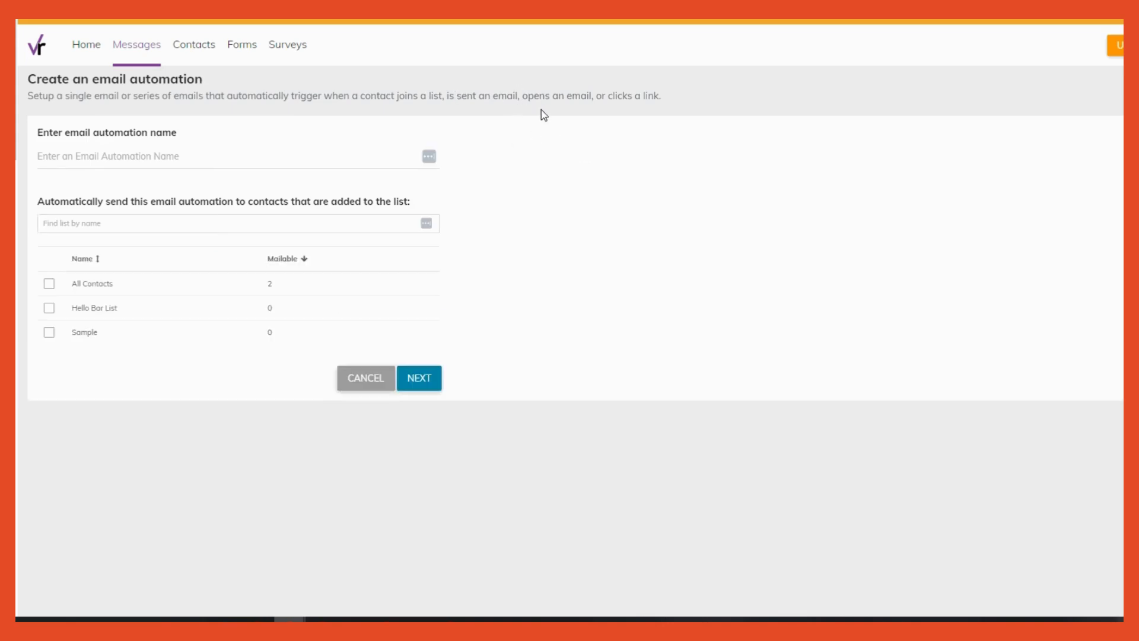
click(93, 156)
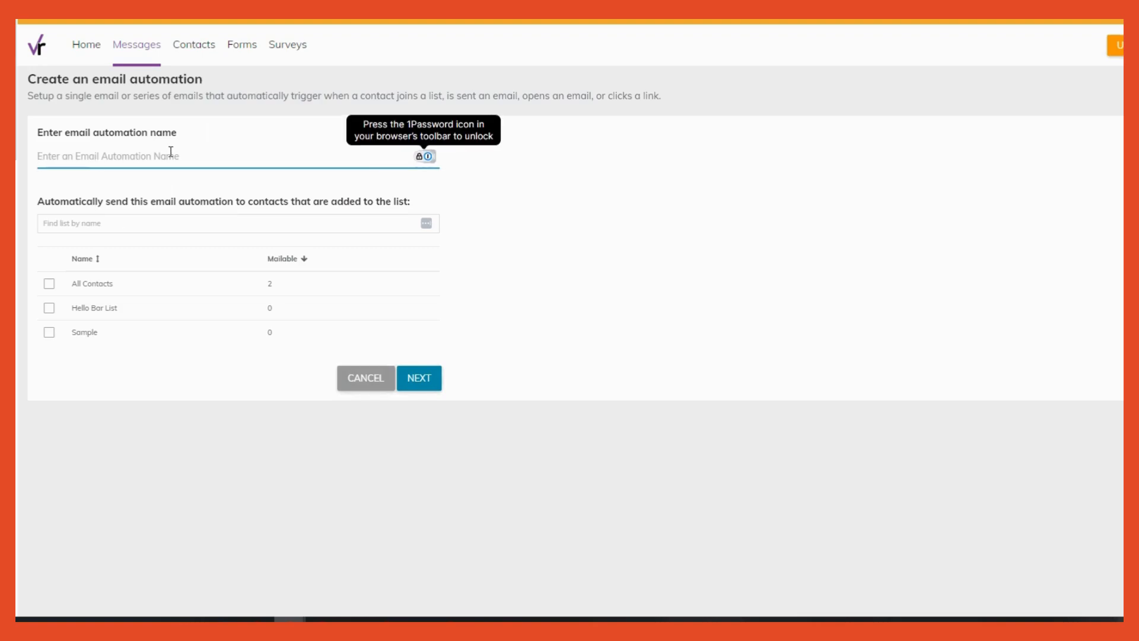
text(Hello Bar)
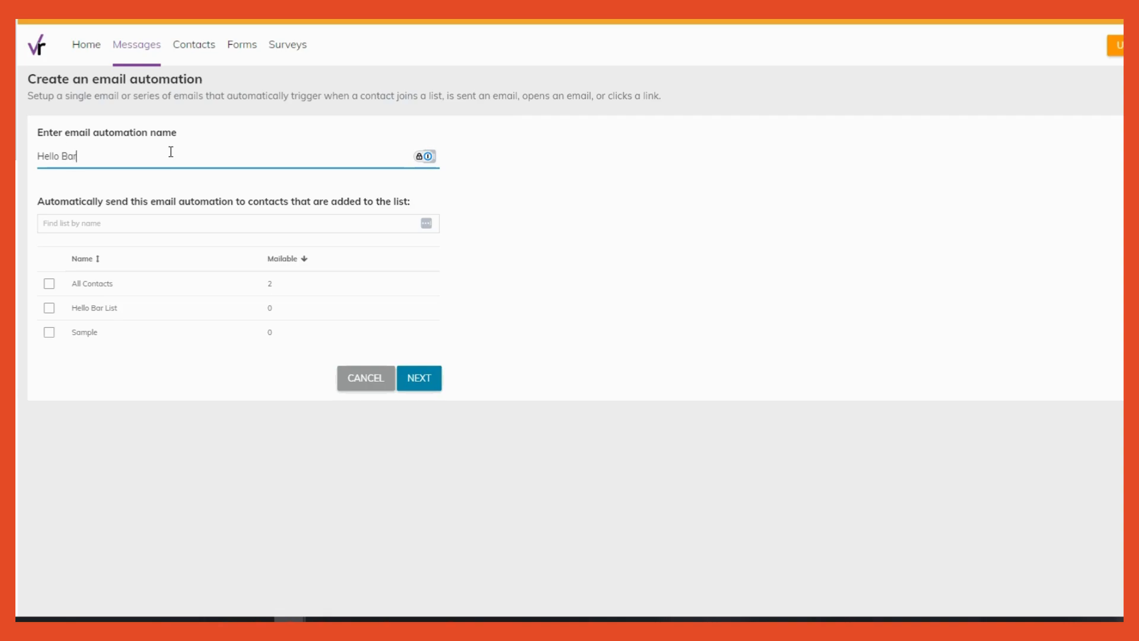
text( Autoresponder)
click(50, 314)
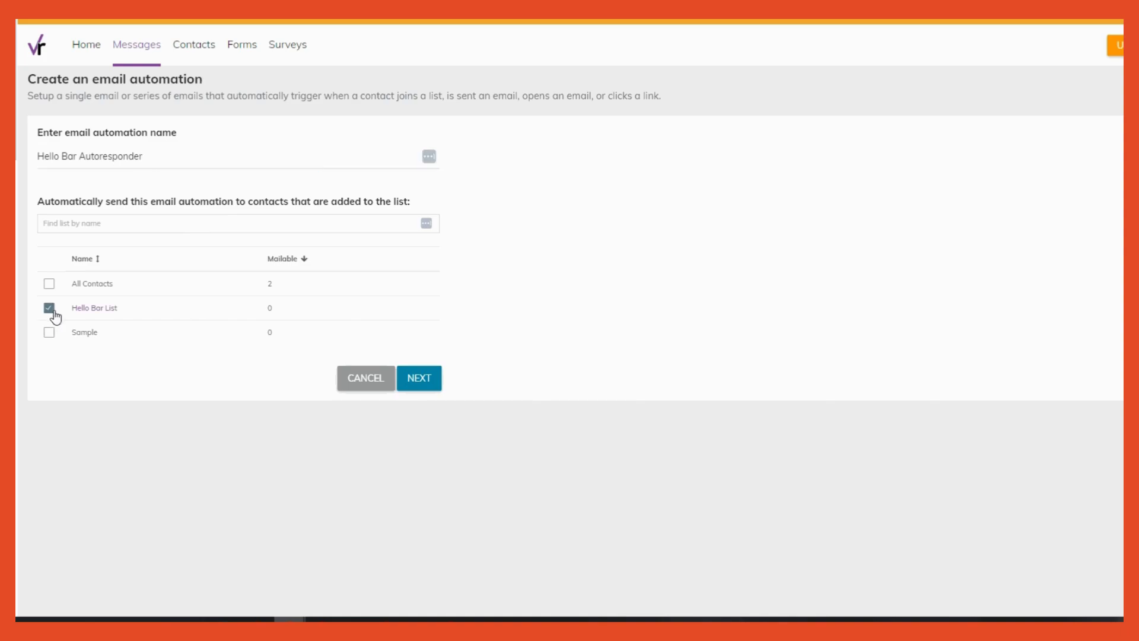
click(420, 380)
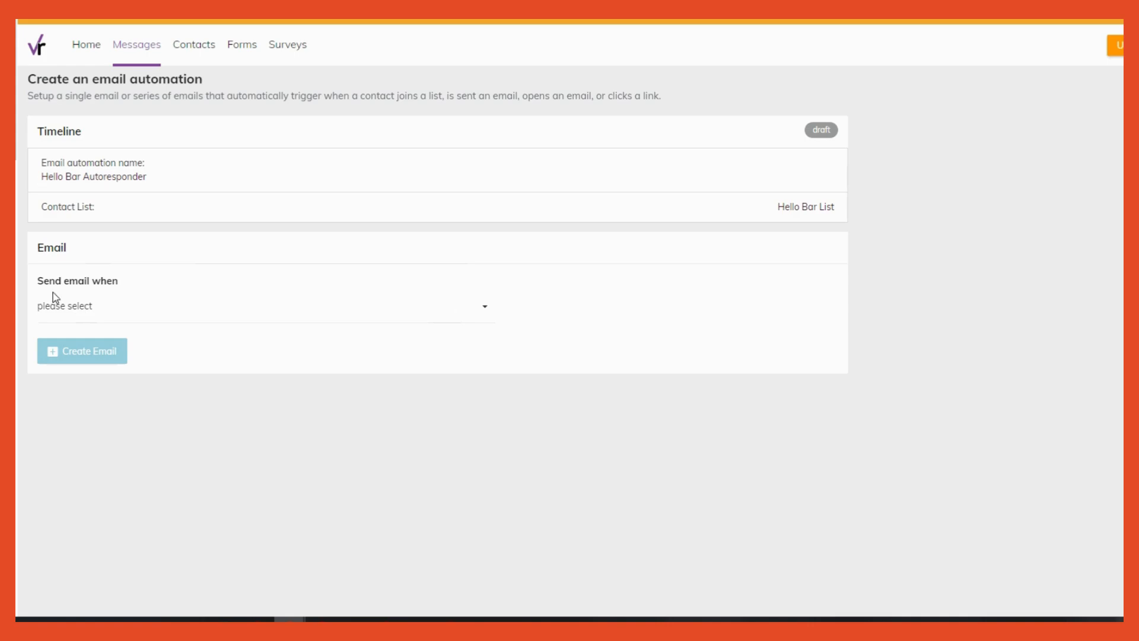
Set the email to send 1 hour after a contact joined a list, including contacts currently on the list
click(131, 315)
click(73, 358)
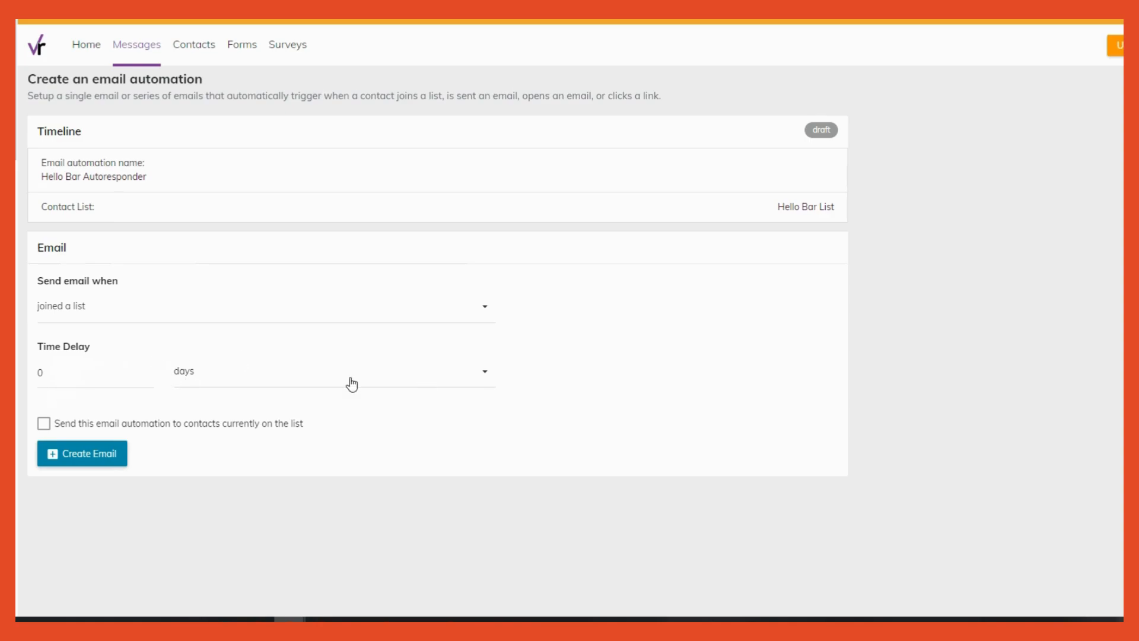
click(114, 373)
text(1)
click(262, 375)
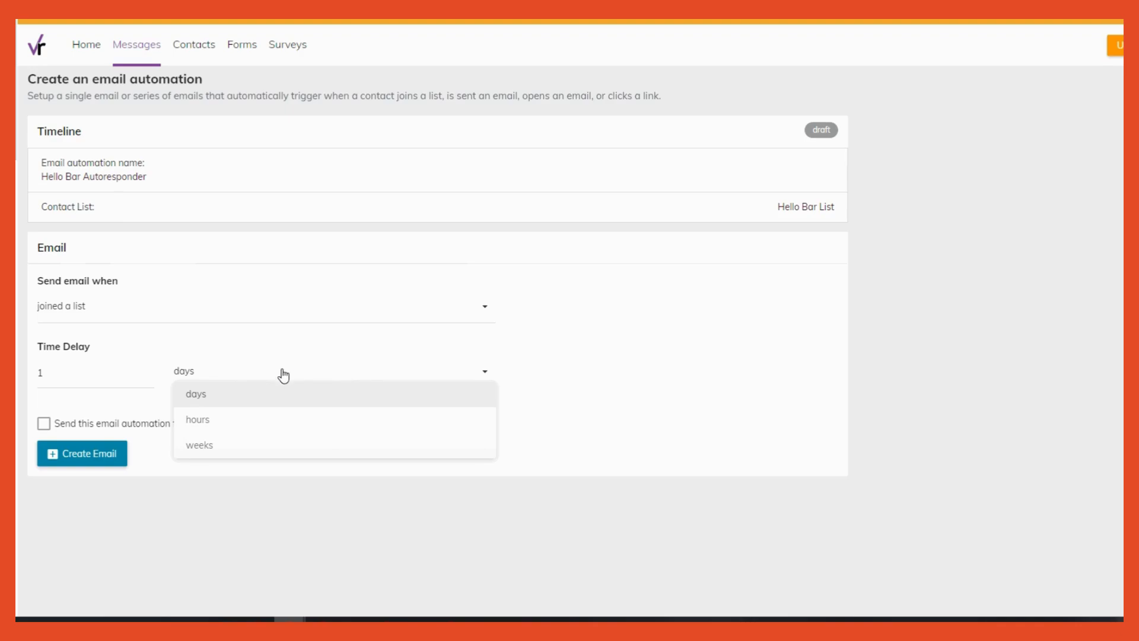
click(217, 422)
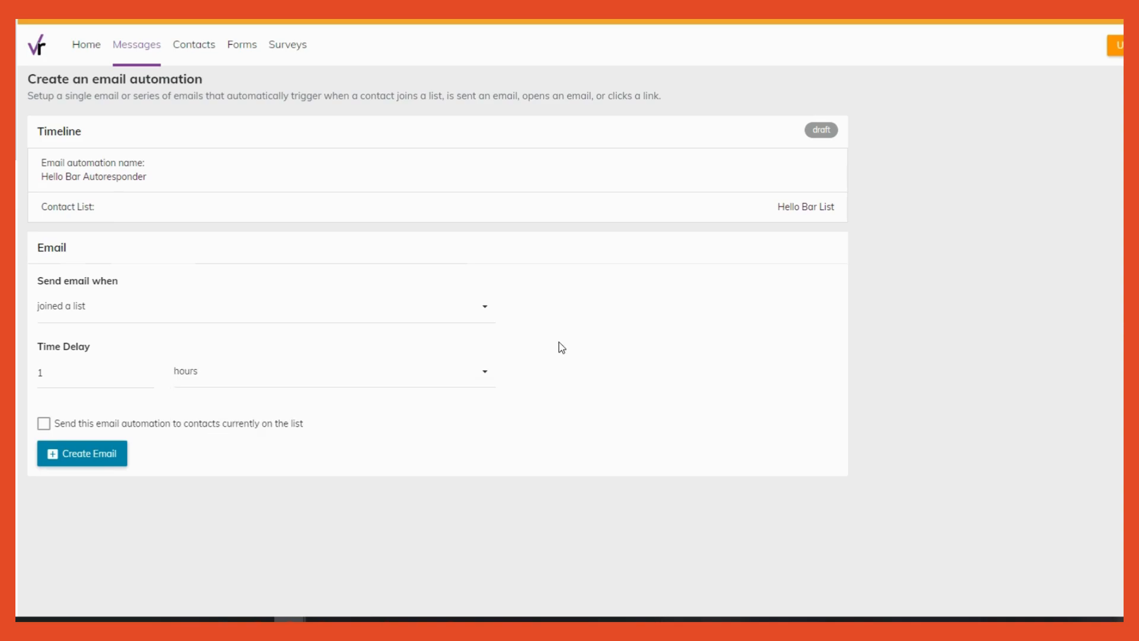
click(44, 424)
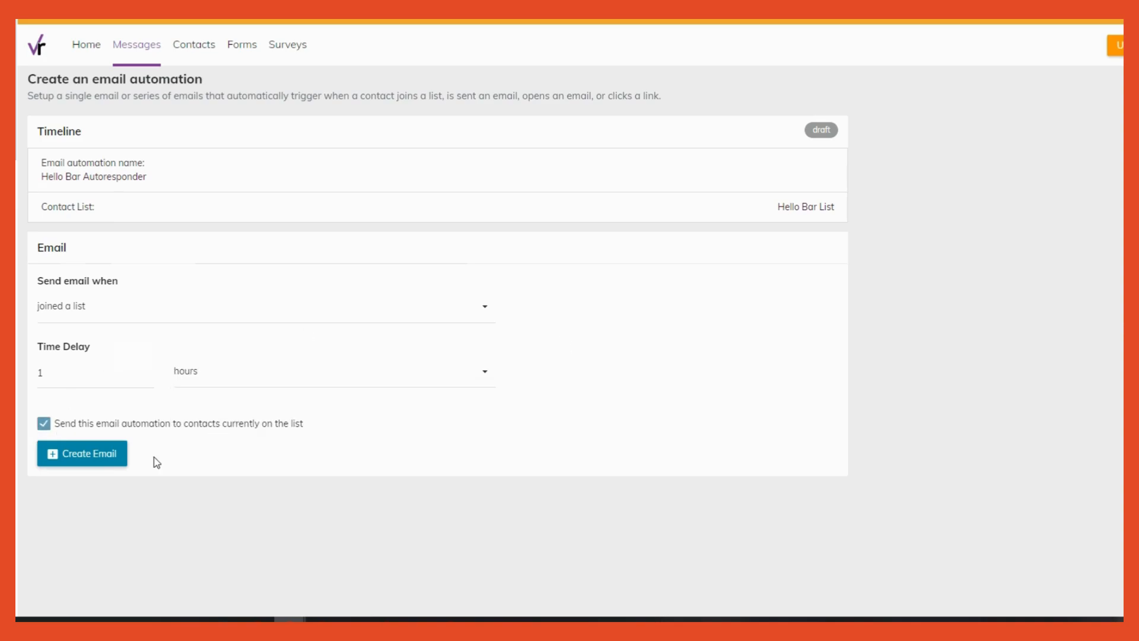
Create the email from the Basic template and replace its placeholder text with "Thank you for signing up to our mailing list"
click(97, 461)
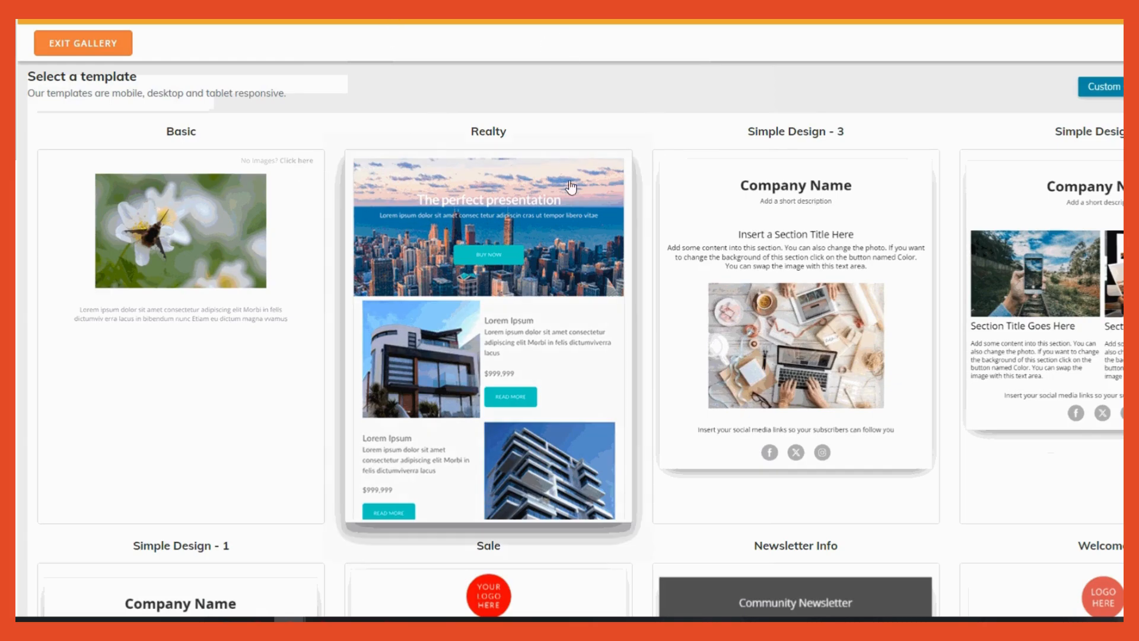
click(208, 242)
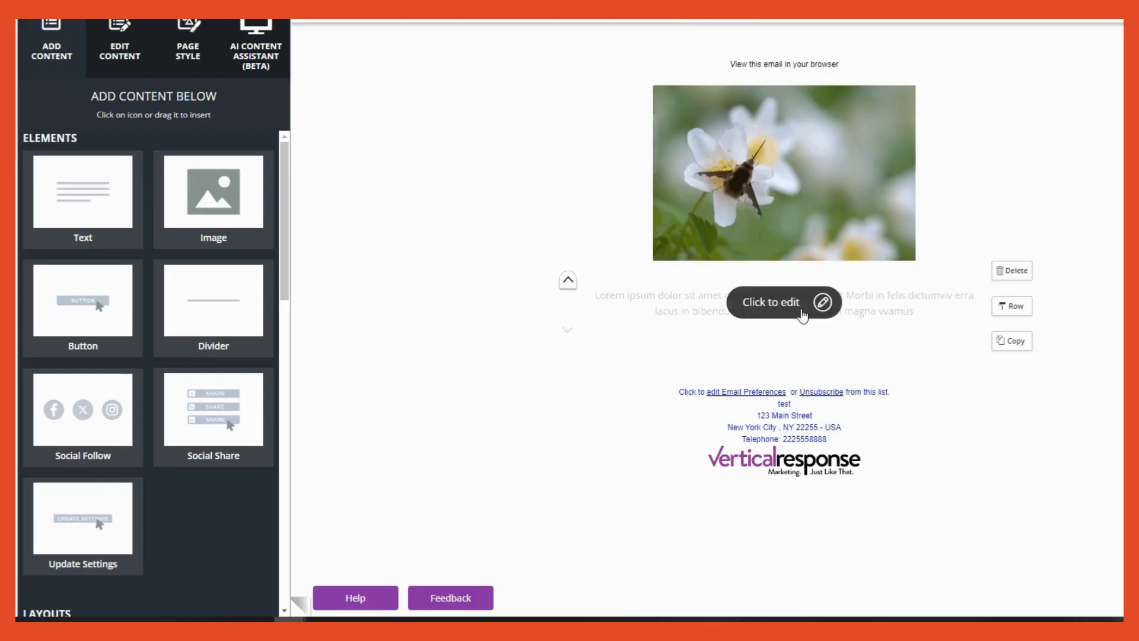
click(666, 300)
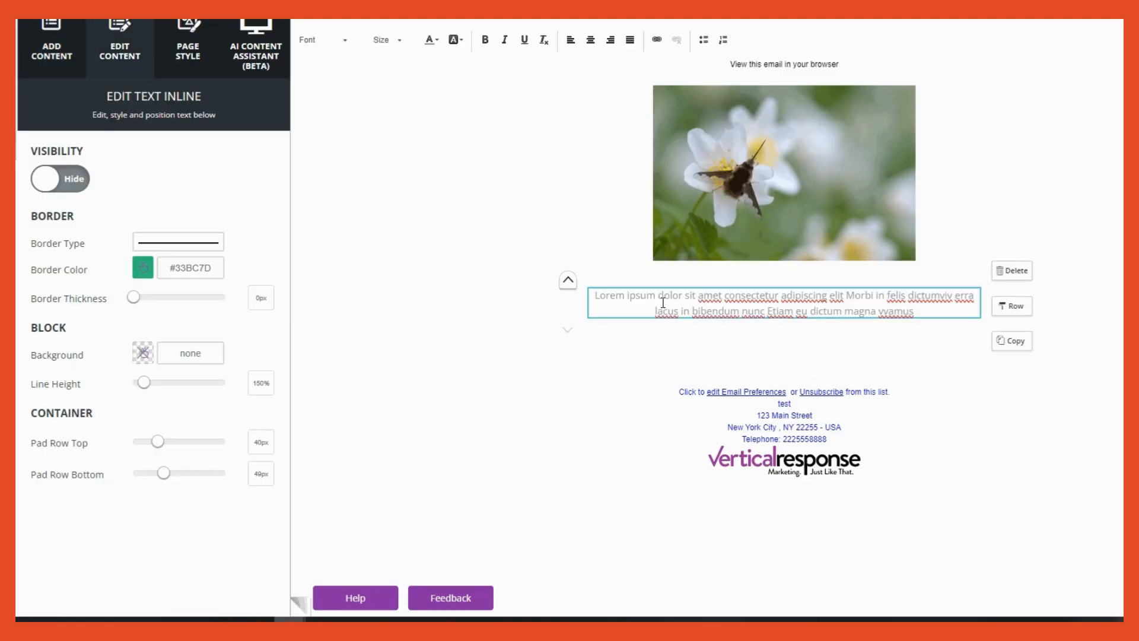
drag(942, 314, 592, 293)
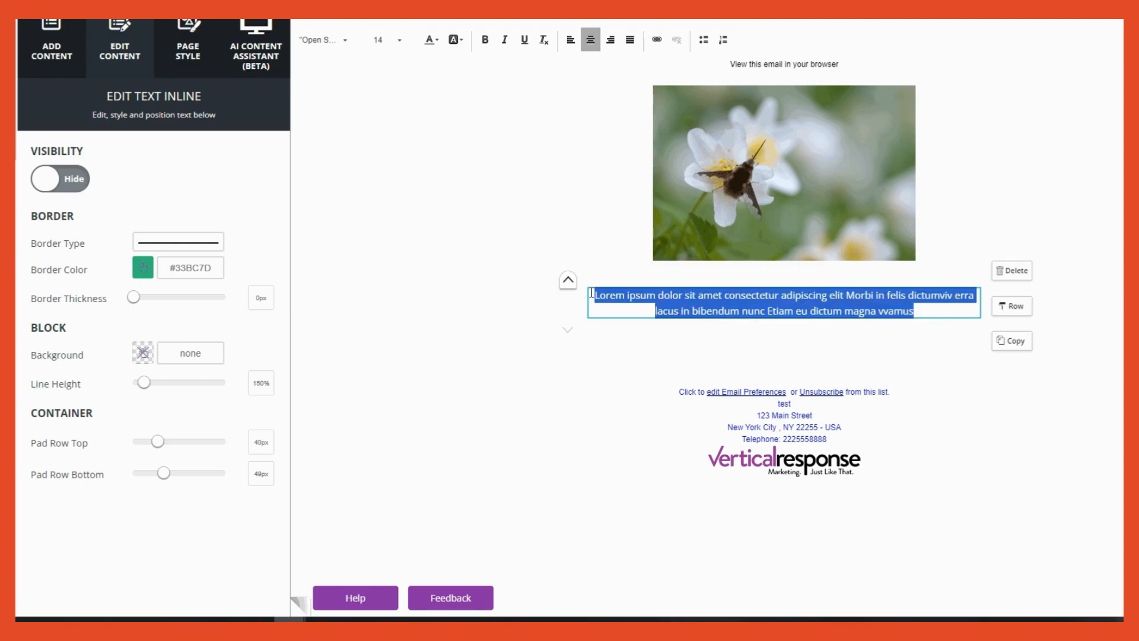
key(BackSpace)
text(Thank)
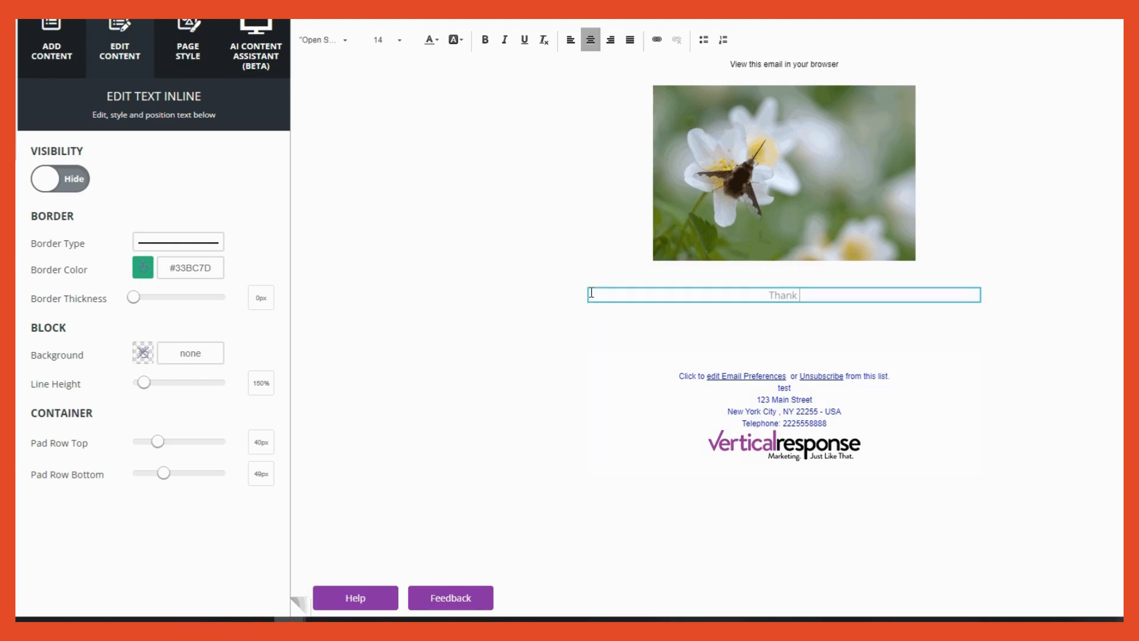
text( you for signing up to our maili)
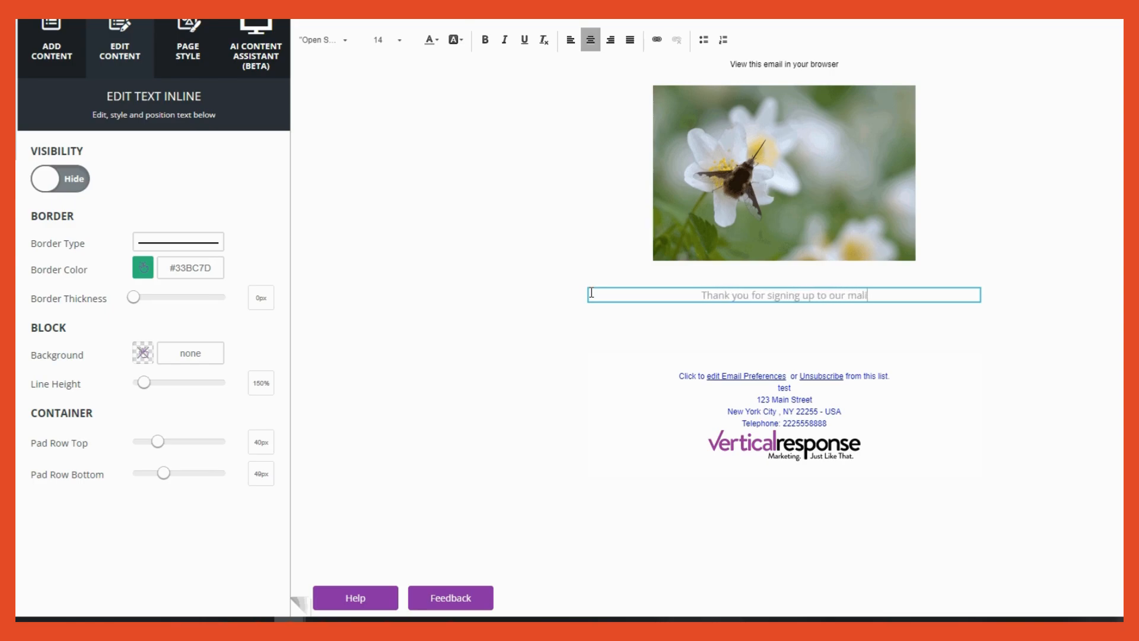
text(ng list)
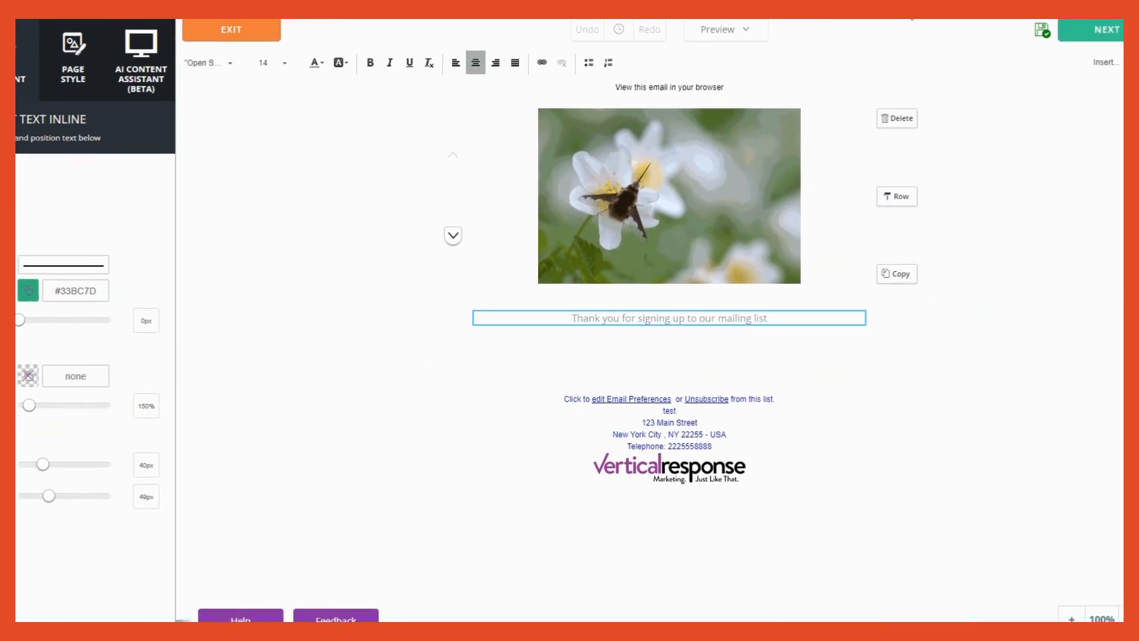
Continue to the campaign and sender details and set the email name to "Hello Bar Welcome Email"
click(1118, 36)
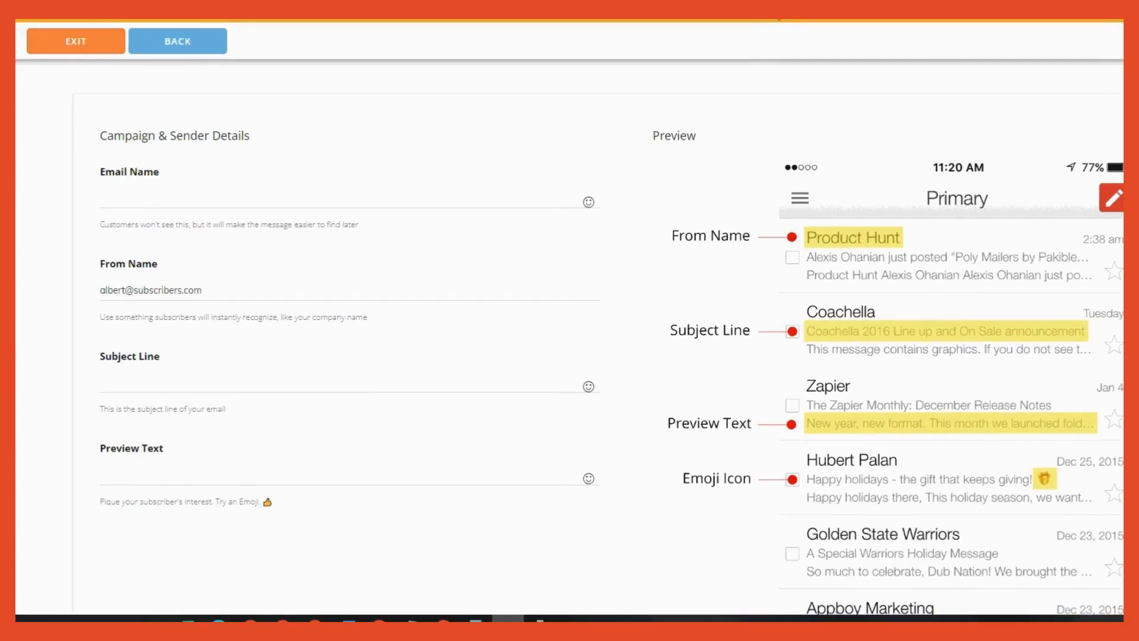
click(150, 200)
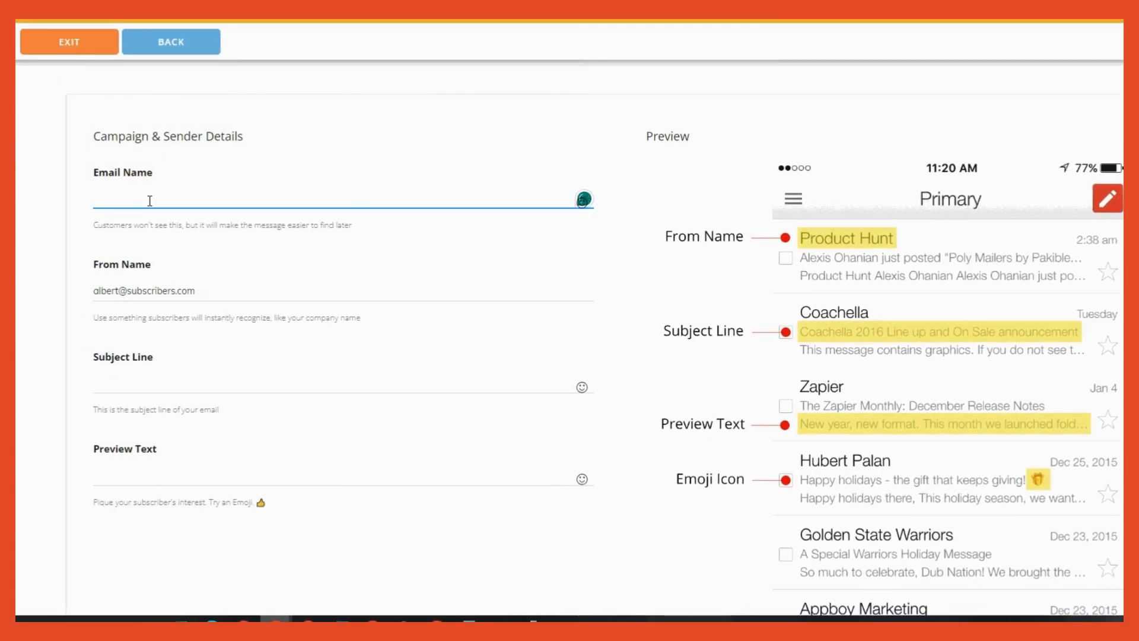
text(Hello Bar Welcome EM)
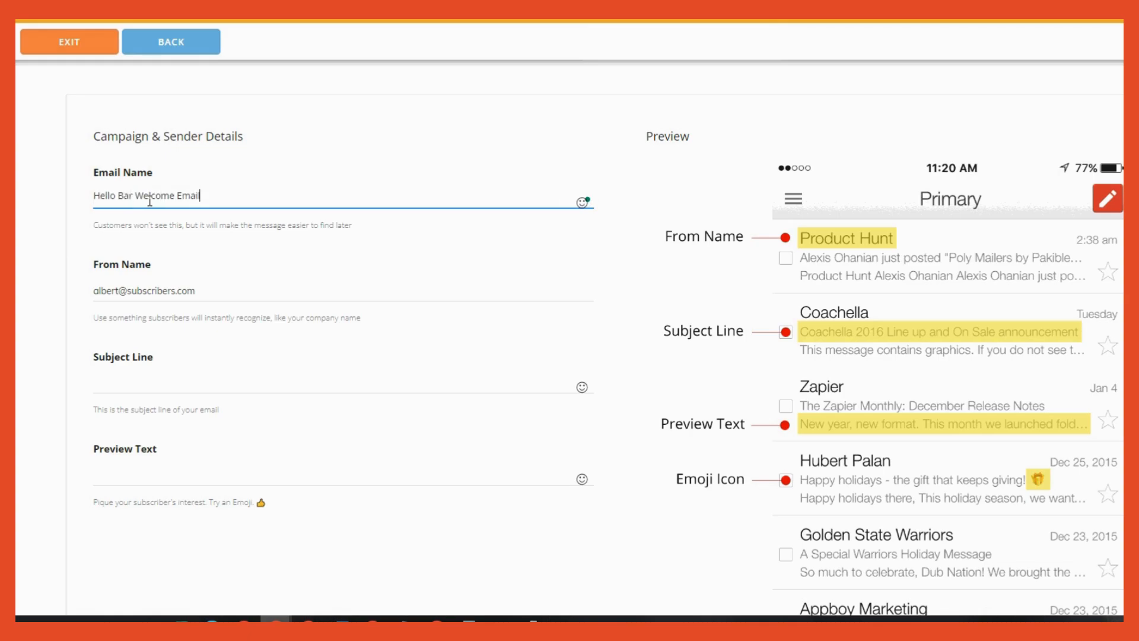
scroll(169, 257, down, 2)
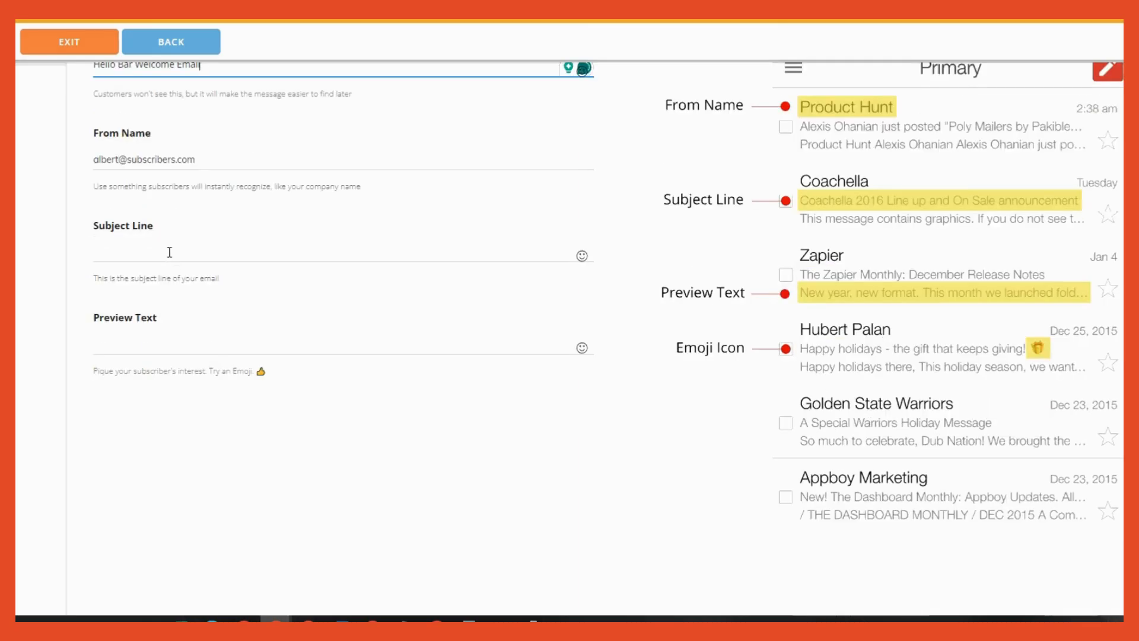
scroll(171, 258, up, 1)
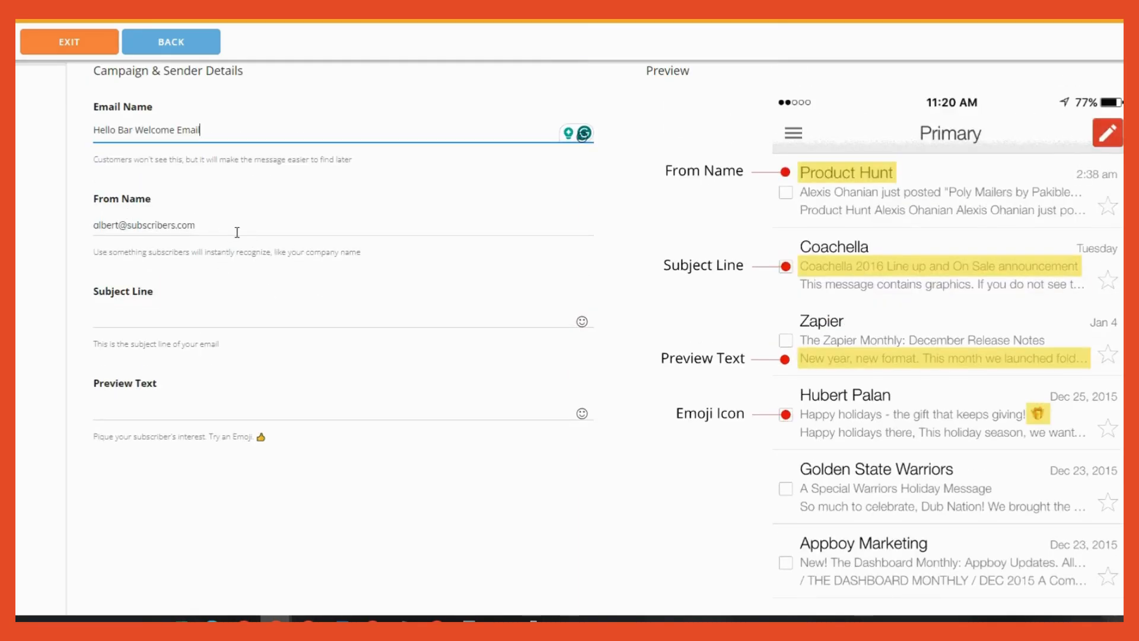
scroll(136, 232, down, 1)
click(195, 161)
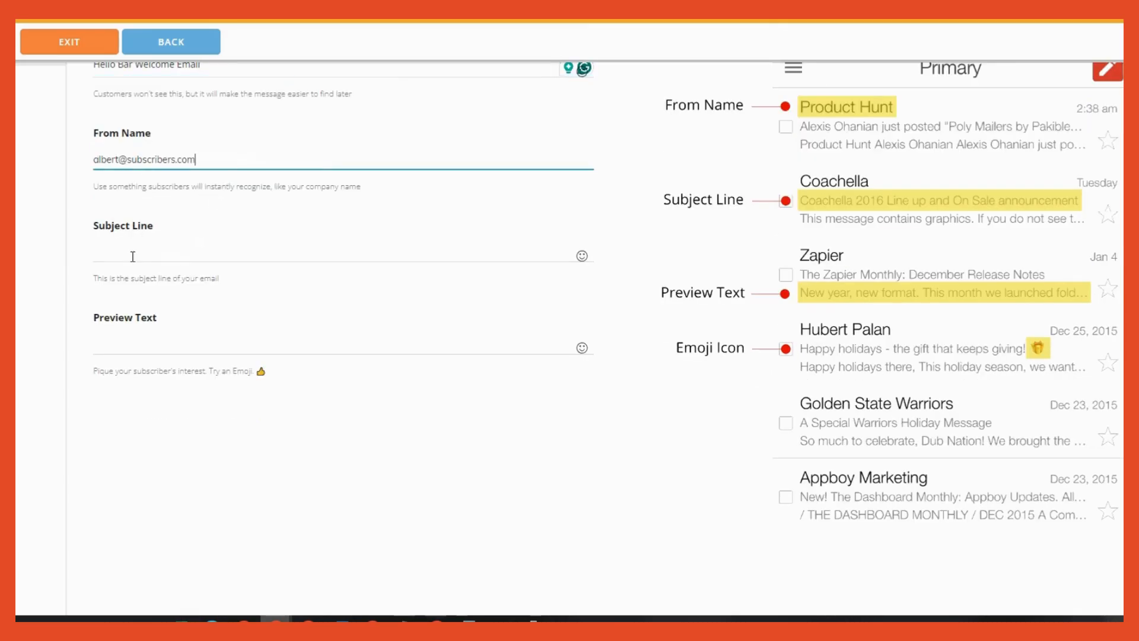
Set the subject line to "Welcome Email" and the preview text to "Thank you for signing up"
click(260, 249)
text(Welcome Email)
click(262, 349)
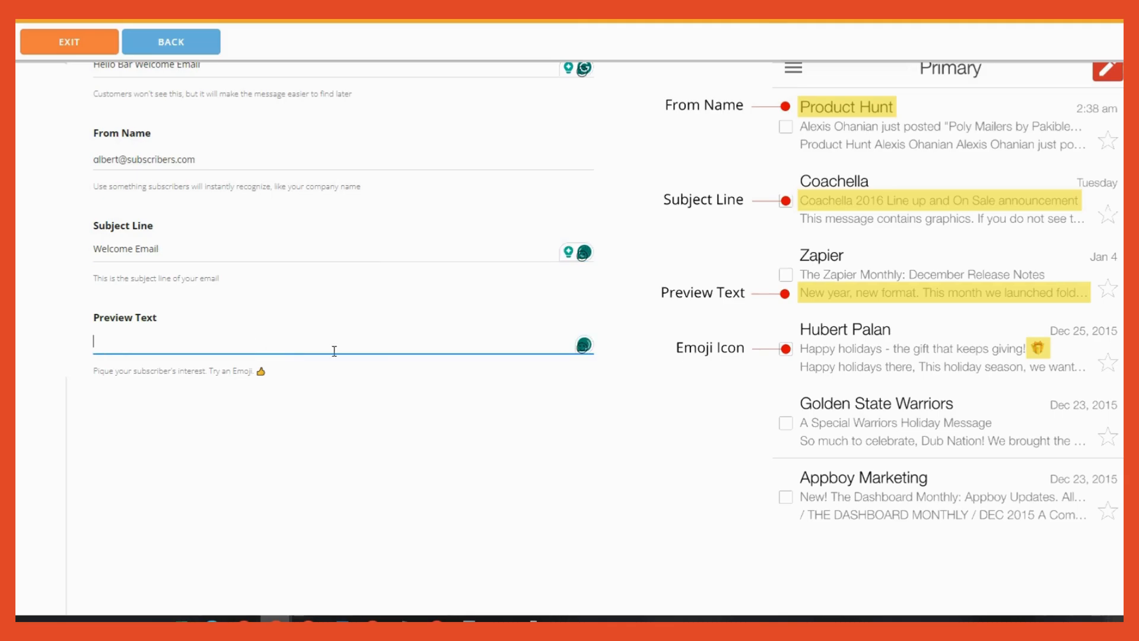
text(Thank you fo)
text(r signing)
text( up as)
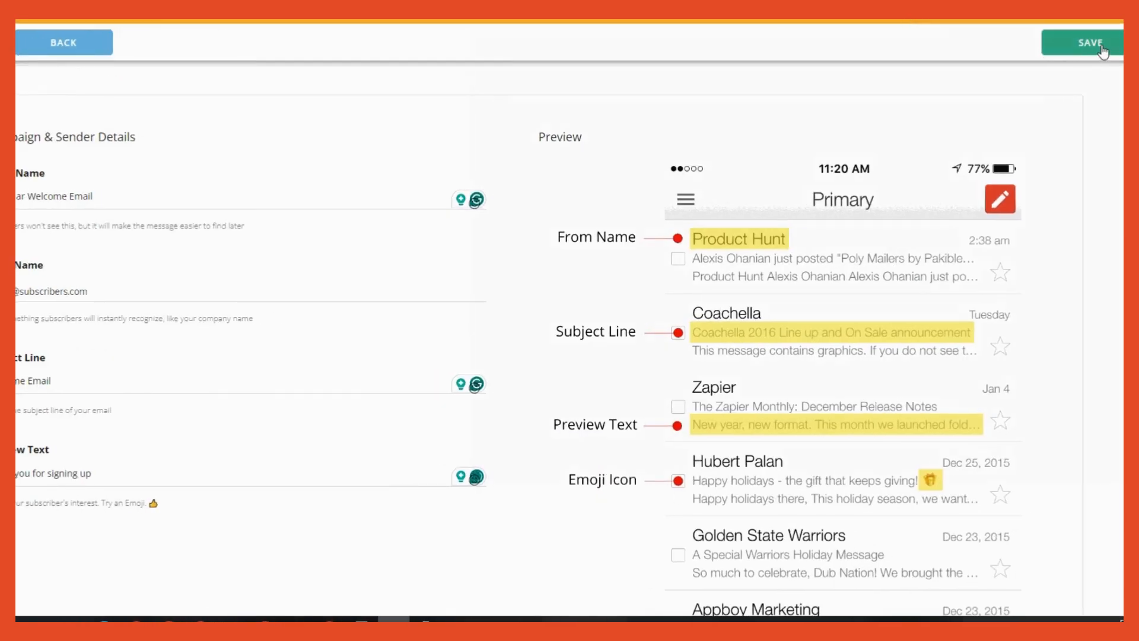
Save the welcome email's details and activate it in the Hello Bar Autoresponder automation
click(1092, 45)
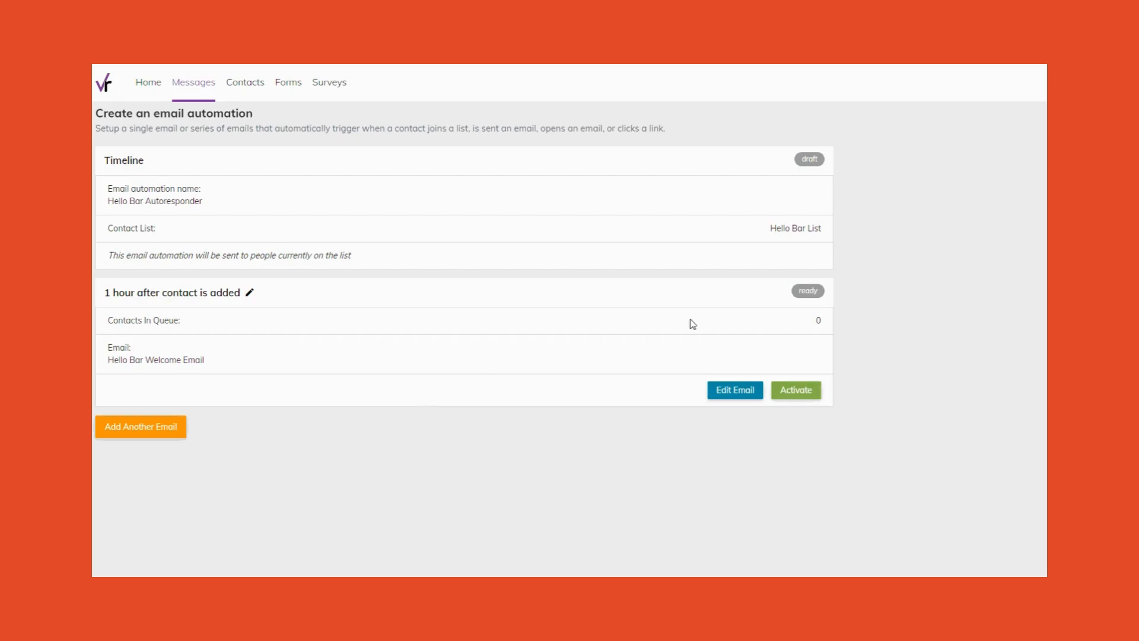
click(808, 396)
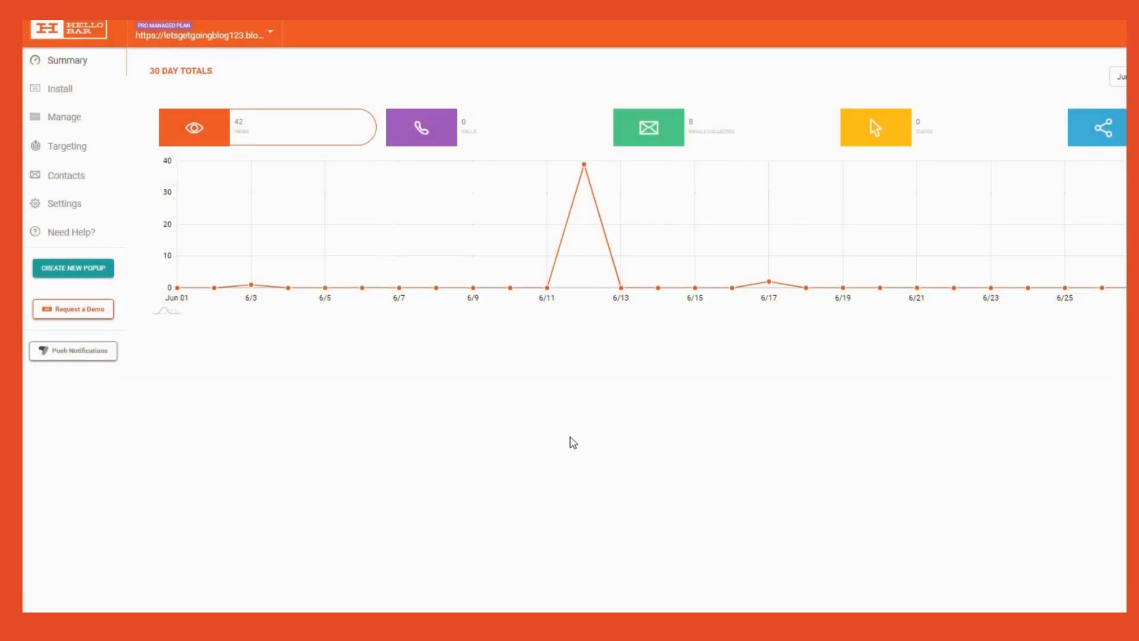
In Hello Bar, start a new contact list named "Vertical Response" and choose Vertical Response as its email integration
click(52, 177)
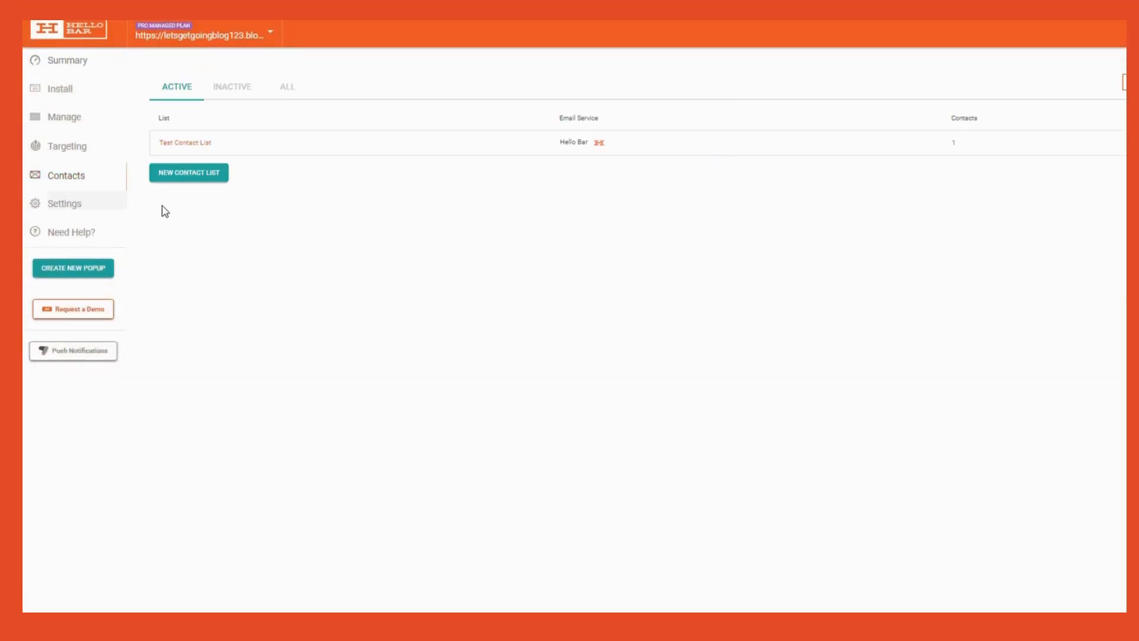
click(199, 178)
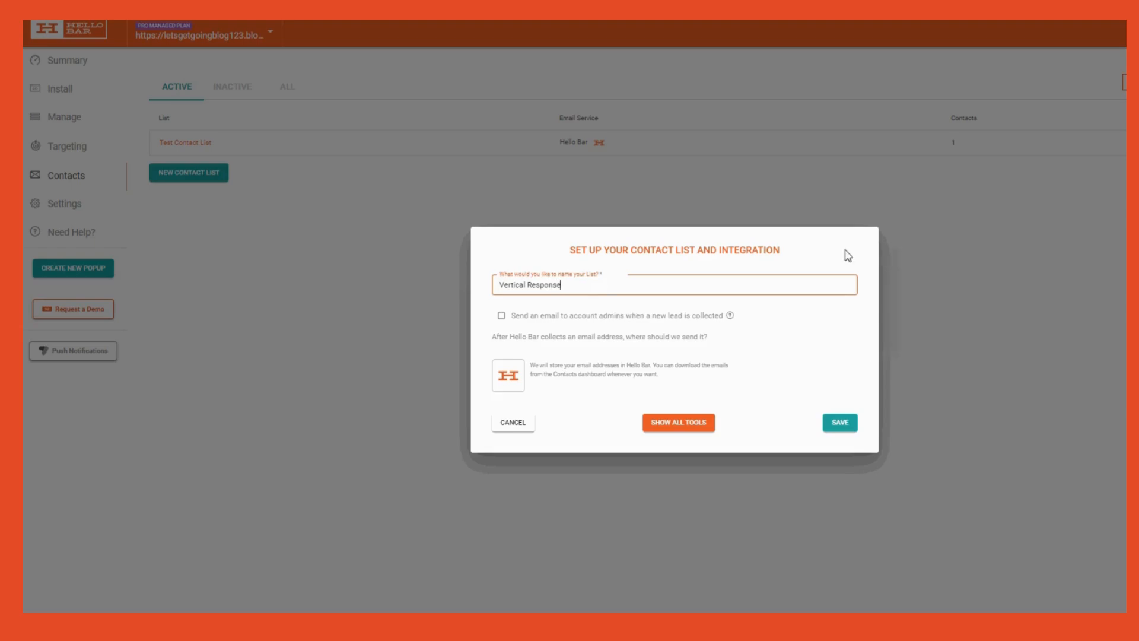
click(679, 431)
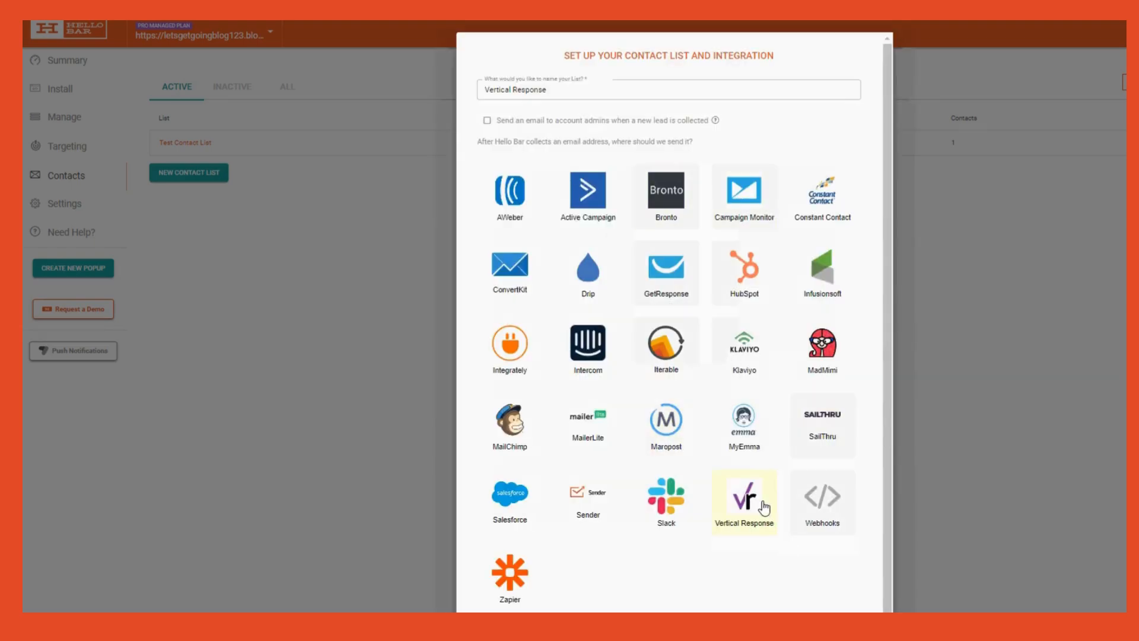
click(744, 503)
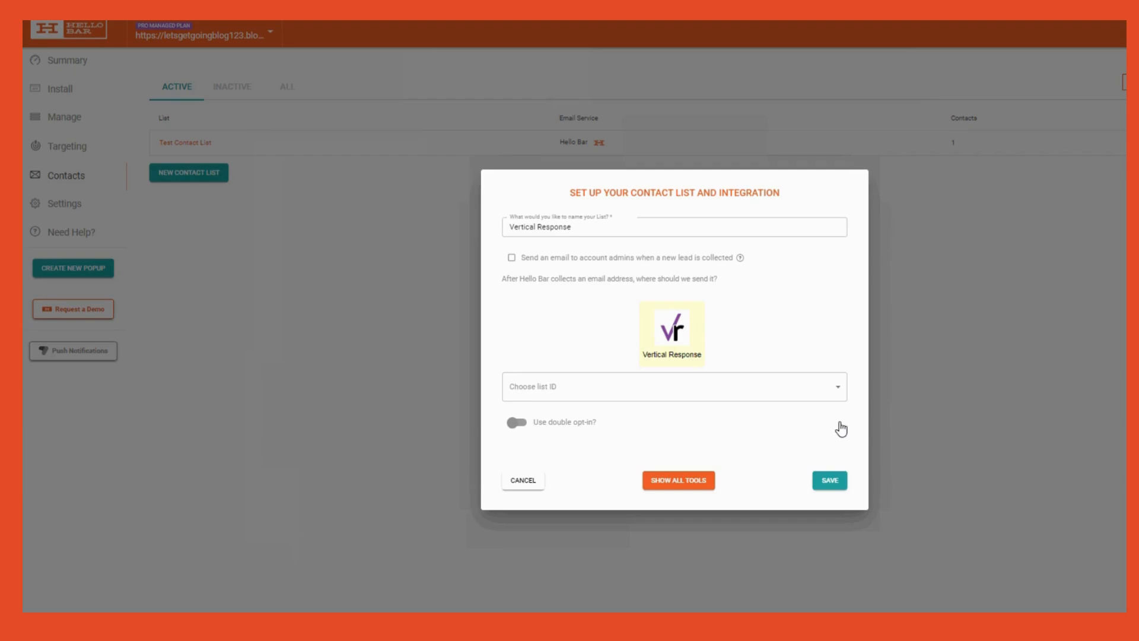
Link the new contact list to the VerticalResponse list "Hello Bar List" and save the integration
click(839, 387)
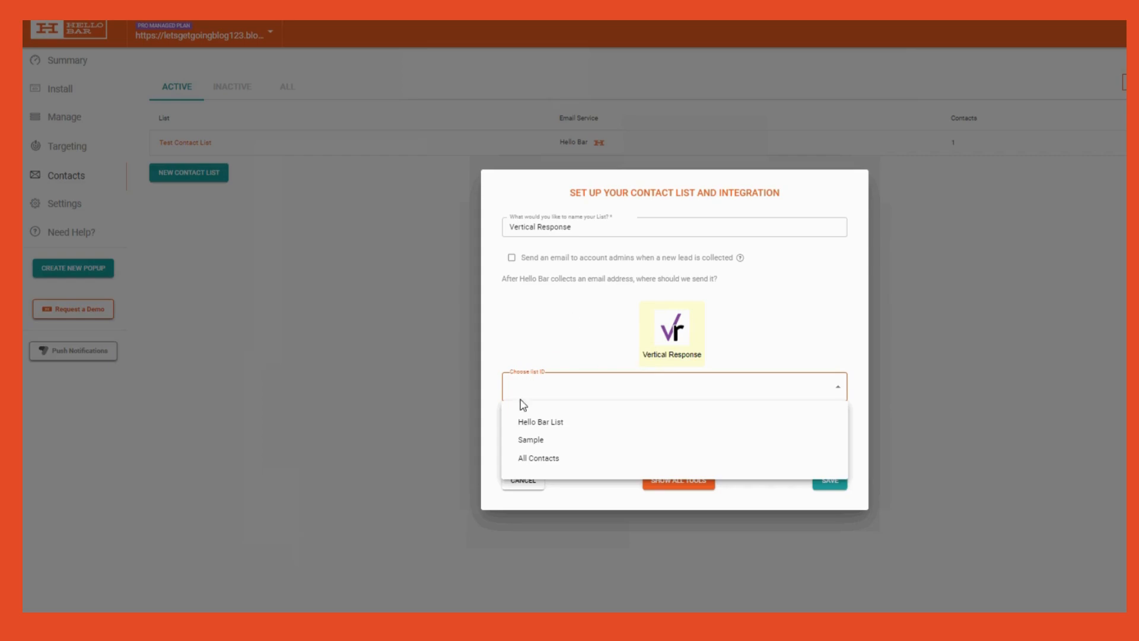
click(561, 424)
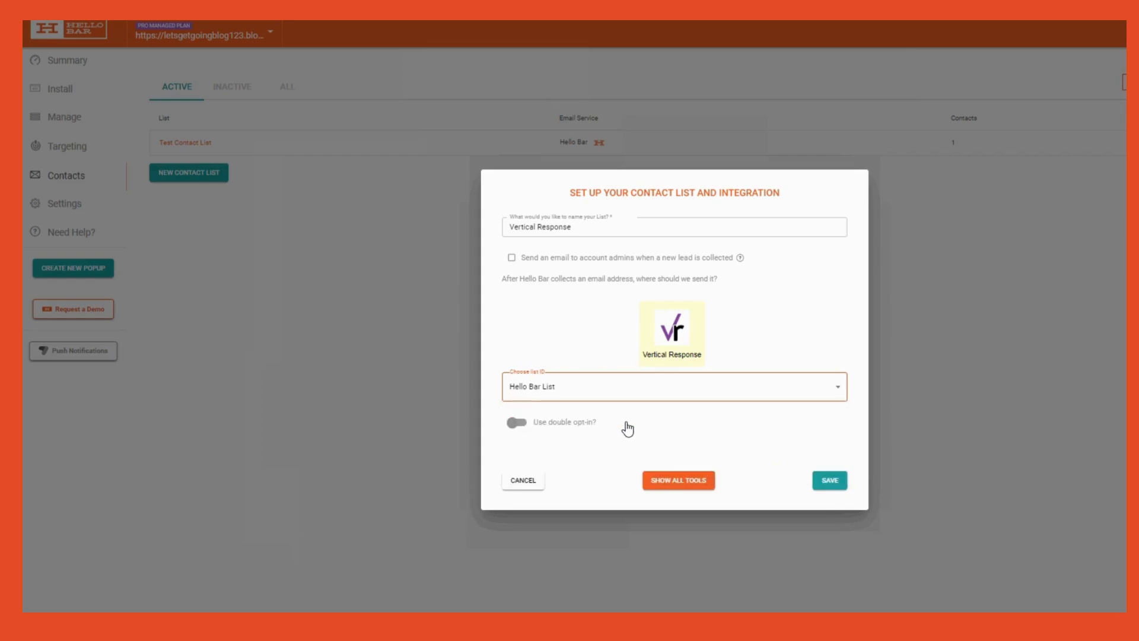
click(838, 483)
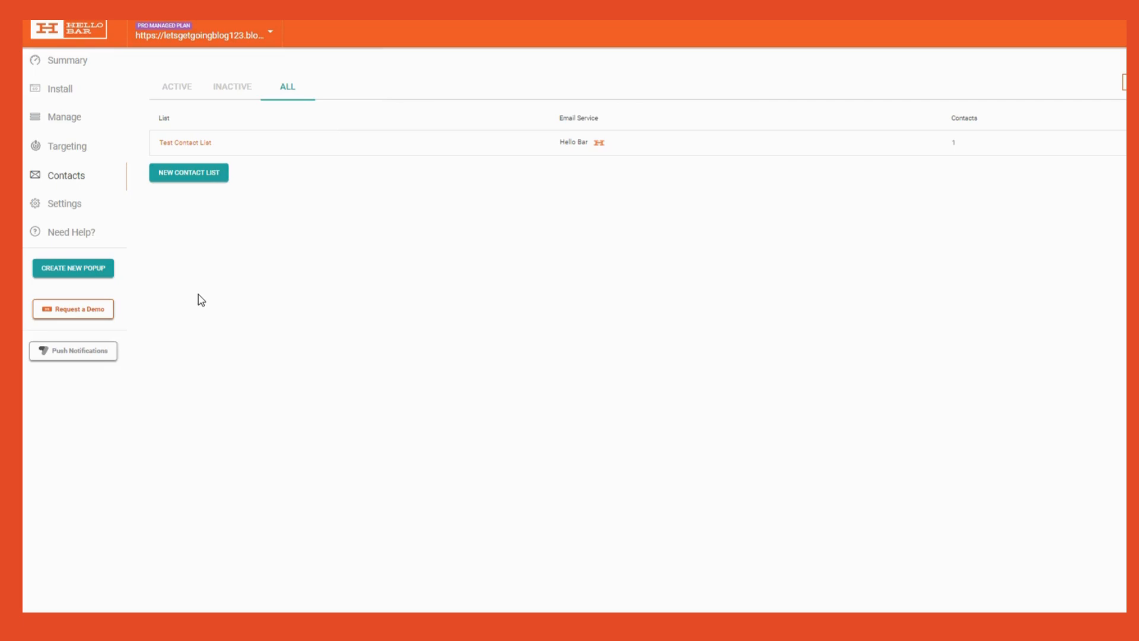
Create a new popup with the Grow email list goal and the Pop-up Modal layout
click(84, 278)
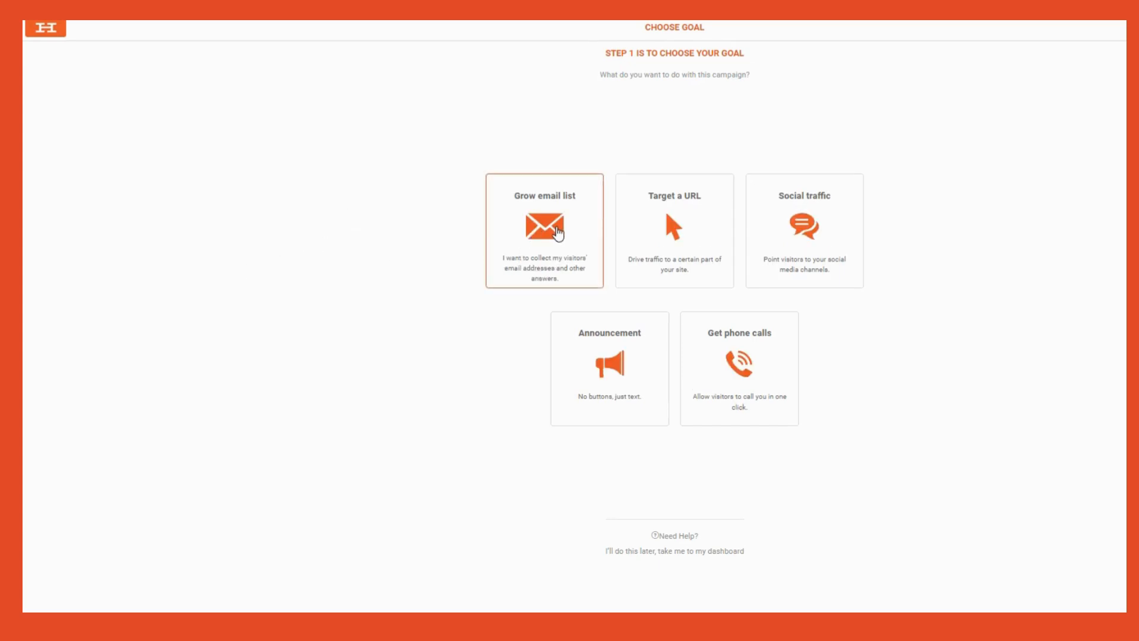
click(571, 240)
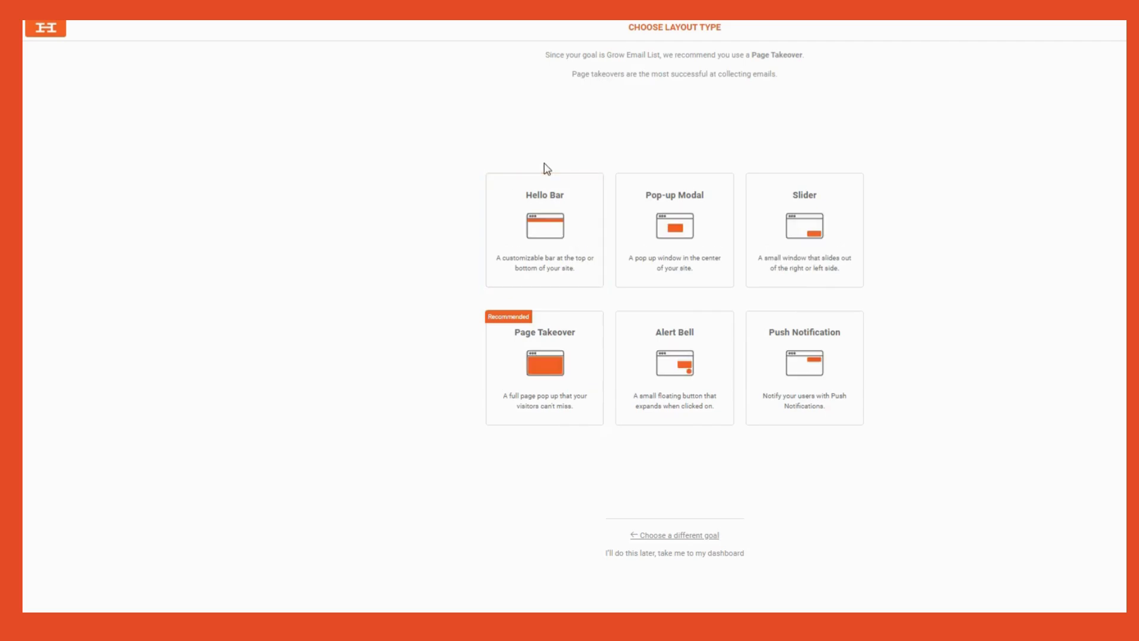
click(675, 253)
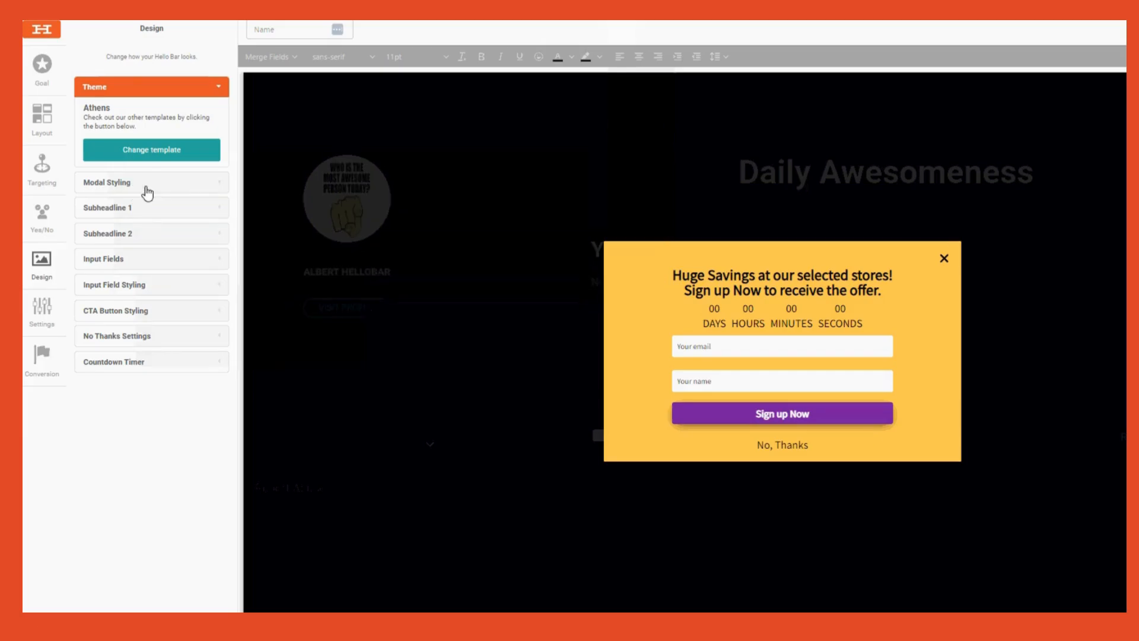
Change the popup's template to Brooklyn and decline applying the custom site popup theme
click(146, 152)
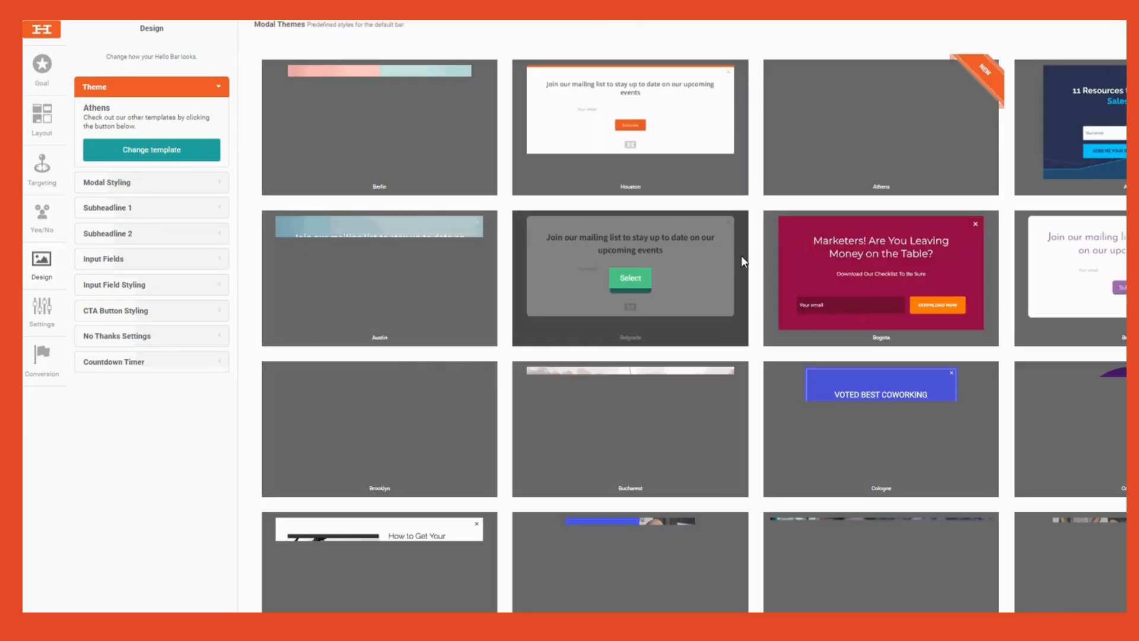
scroll(453, 269, down, 1)
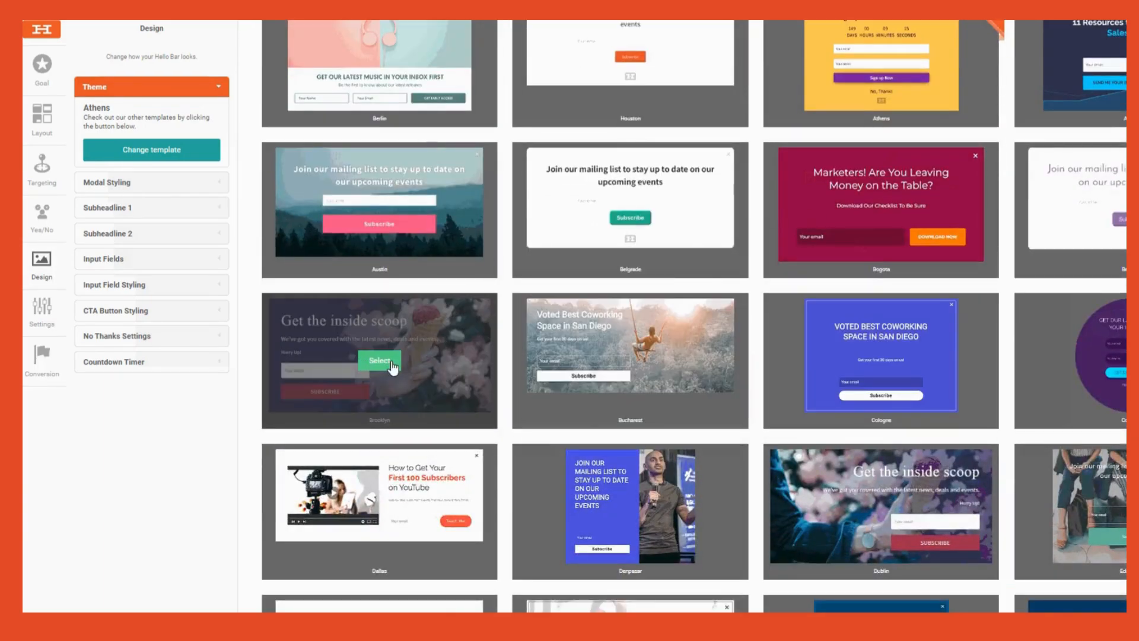
click(392, 366)
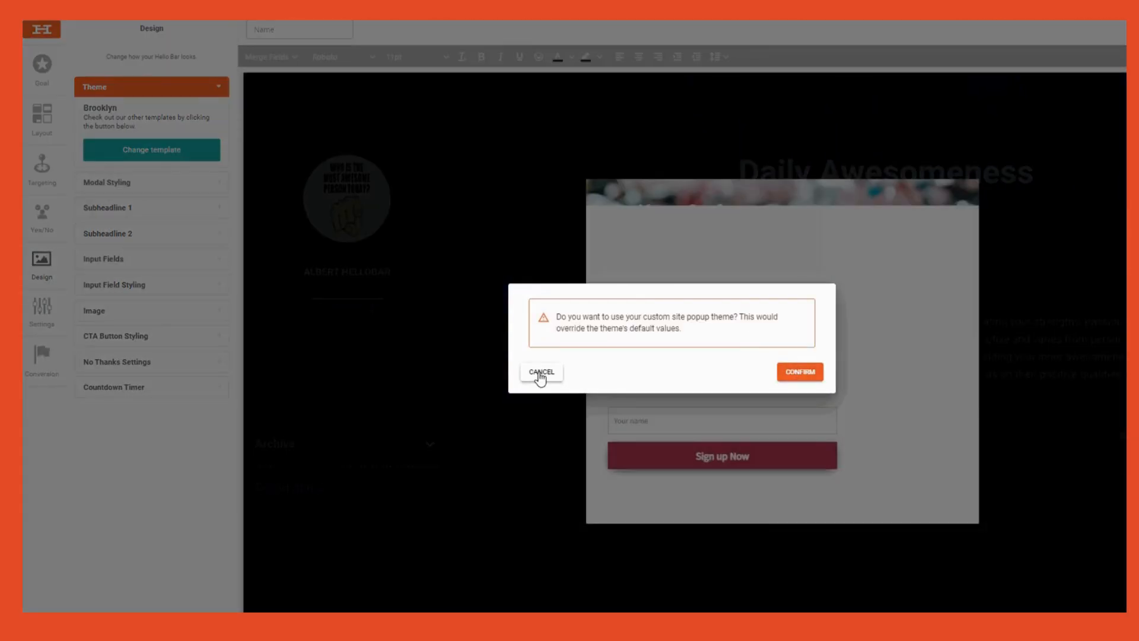
click(541, 374)
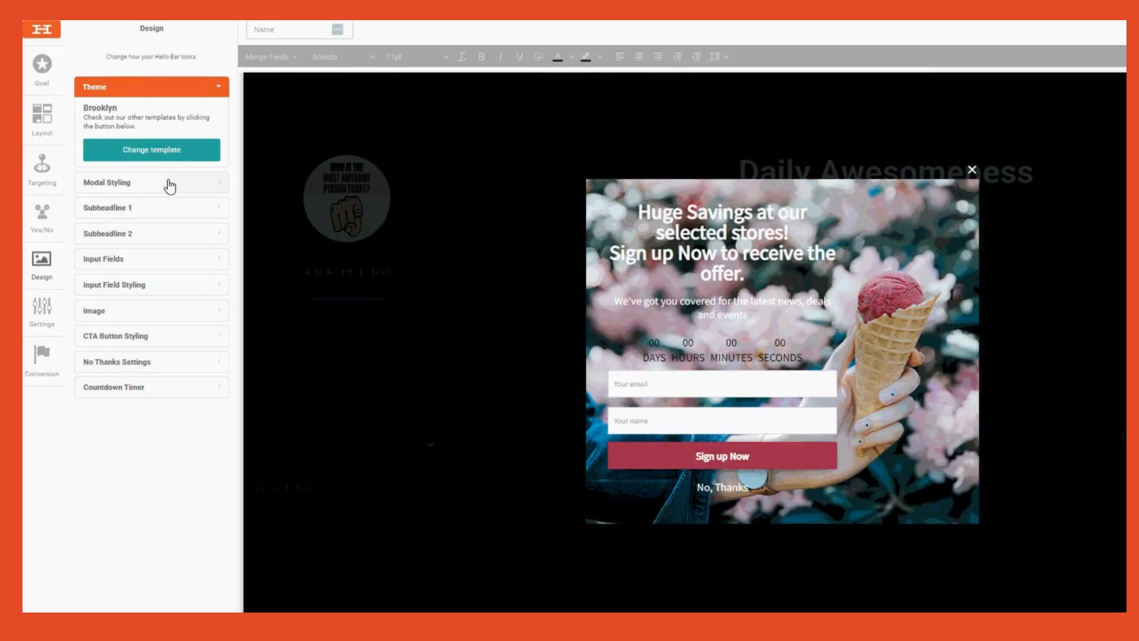
Set the popup's conversion settings to send collected email addresses to the Vertical Response contact list, and publish the popup
click(46, 367)
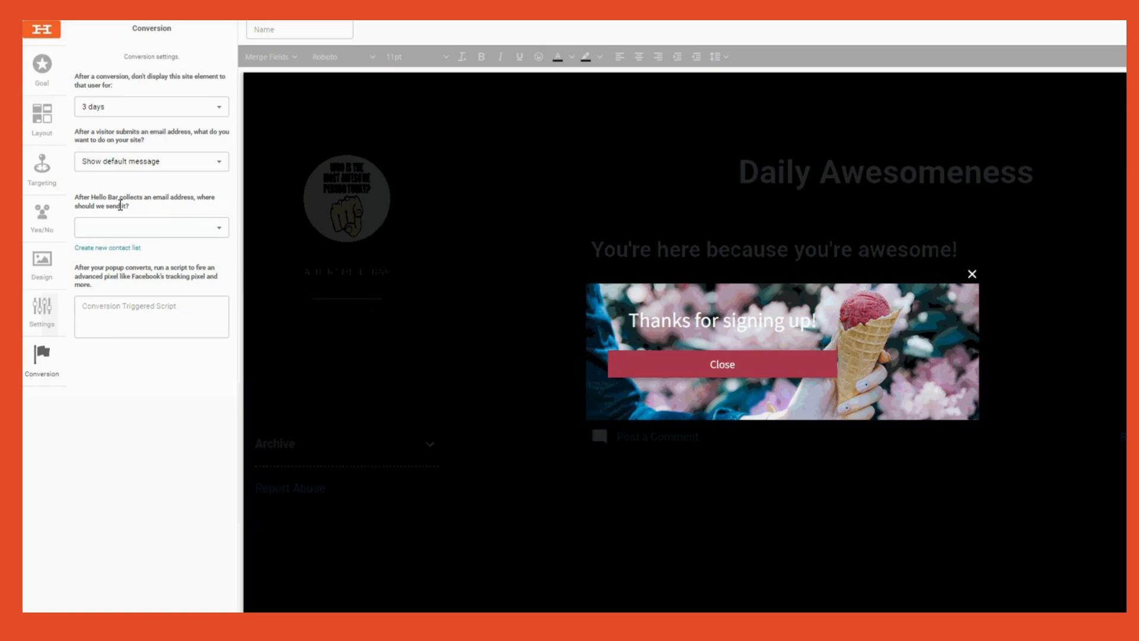
click(194, 230)
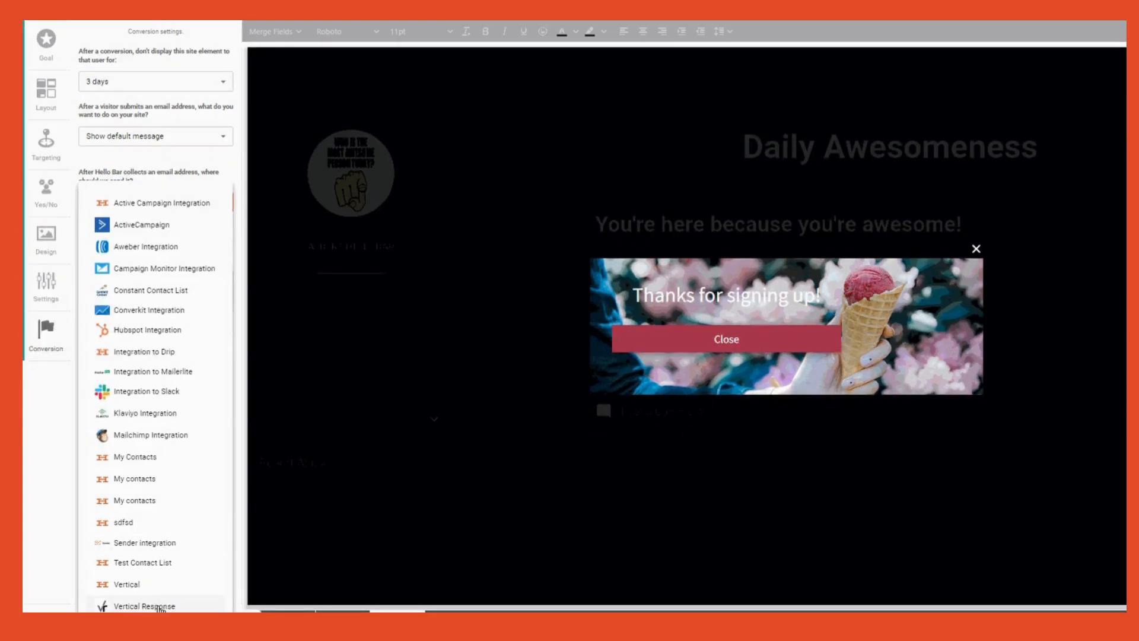
click(159, 606)
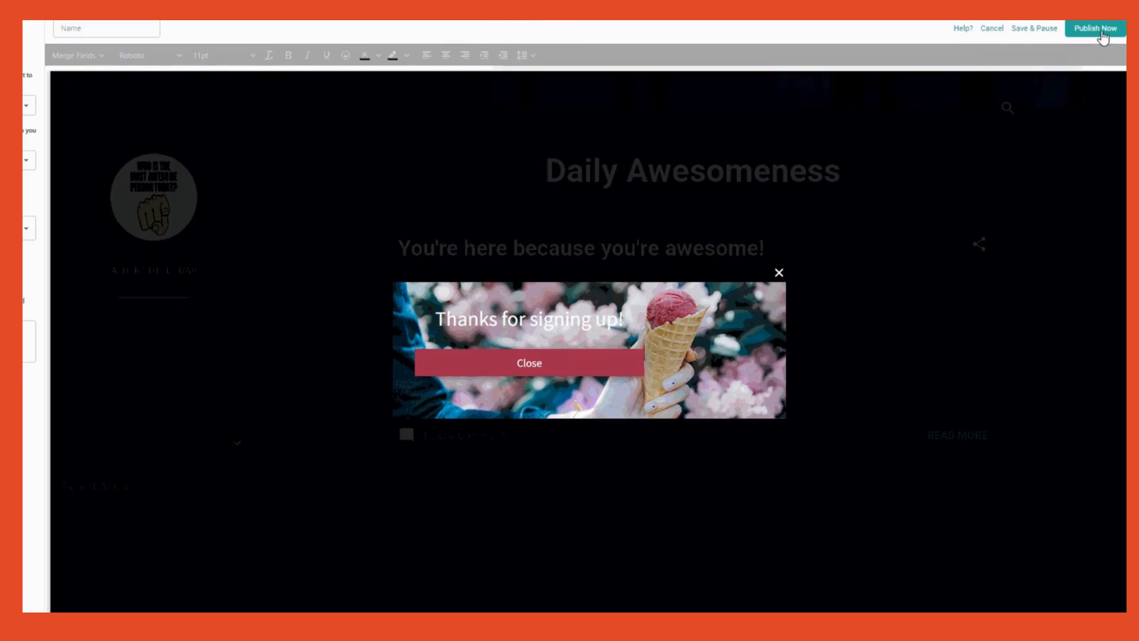
click(1101, 34)
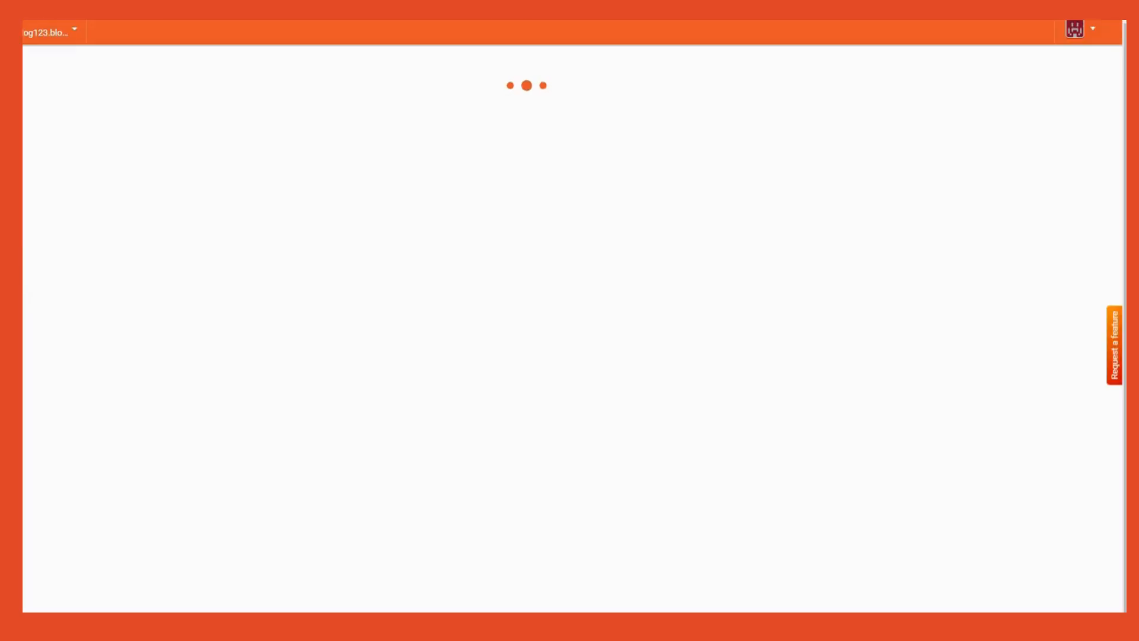